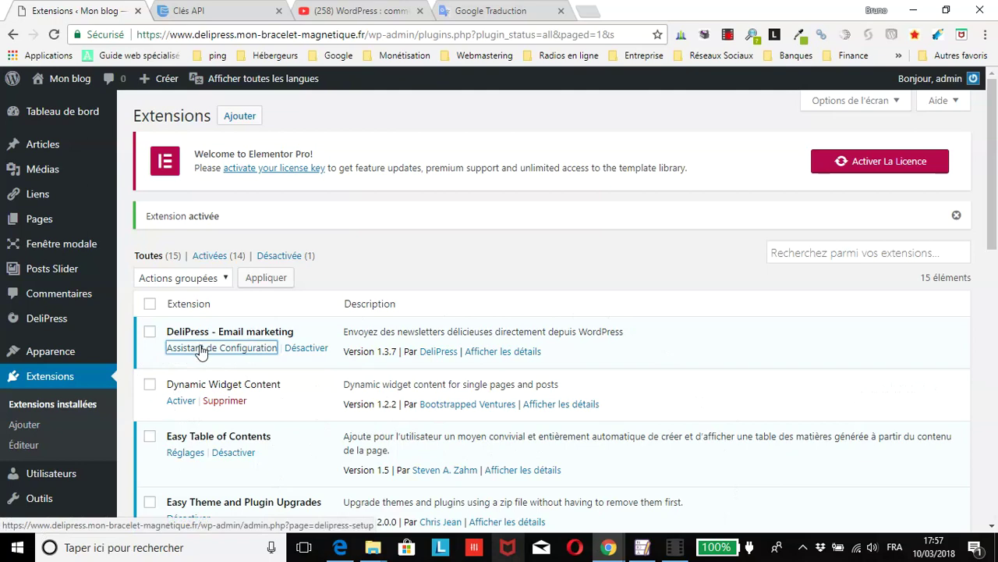
# Step: Open DeliPress's 'Assistant de Configuration' from Extensions and begin with 'Commencer la configuration'
pyautogui.click(202, 349)
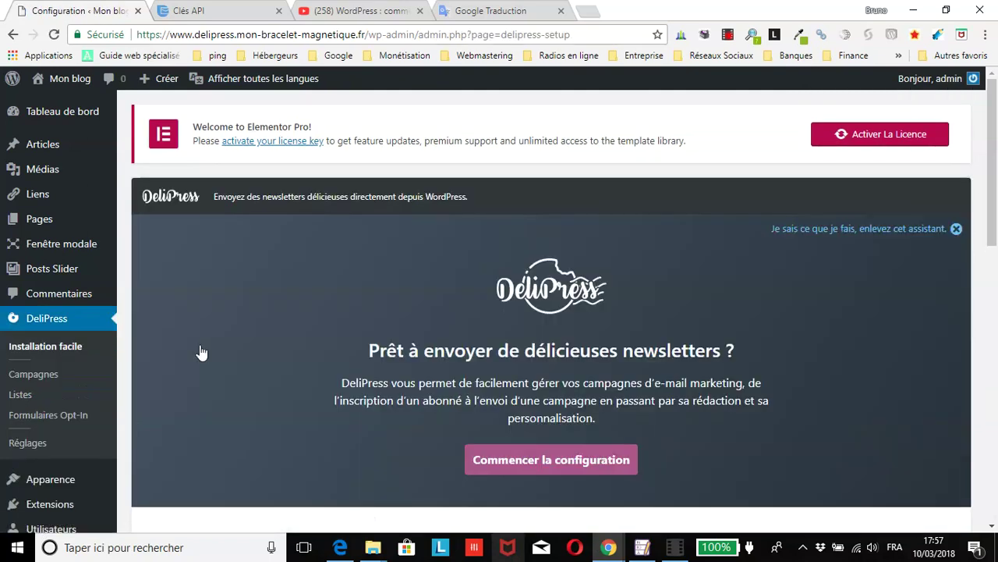
pyautogui.scroll(-1, 370, 235)
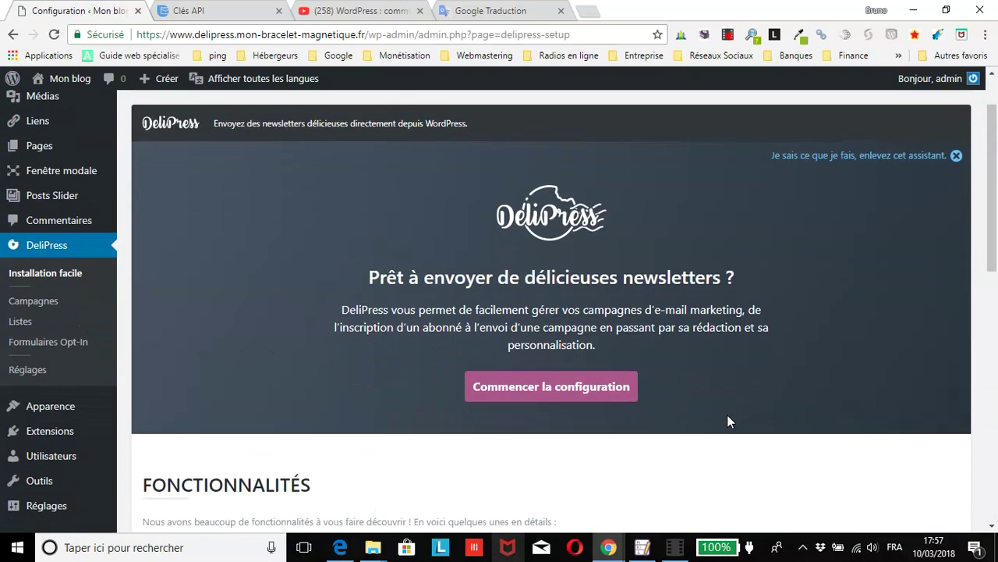
pyautogui.click(544, 387)
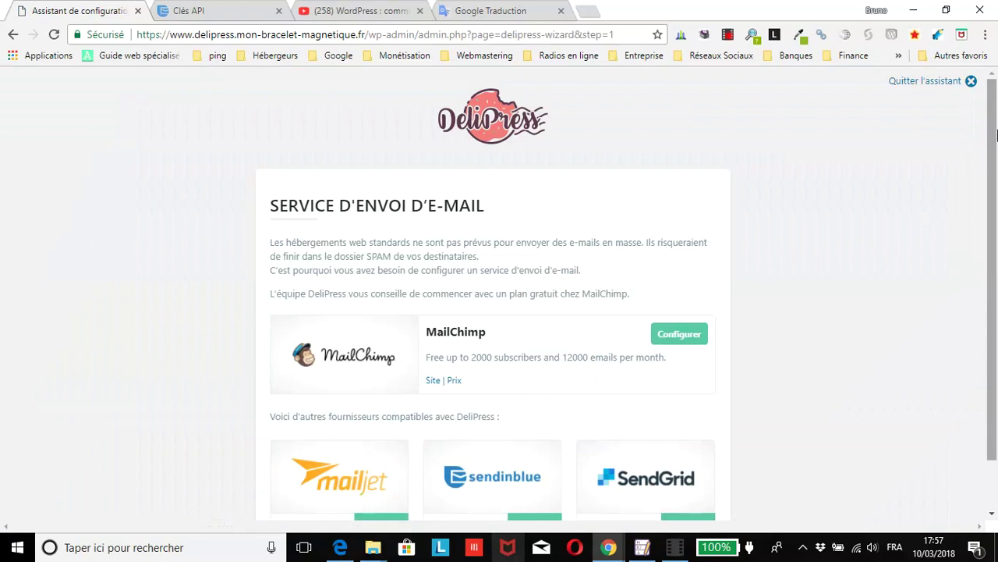
# Step: Scroll the 'Service d'envoi d'e-mail' step to reveal the MailChimp, Mailjet, Sendinblue and SendGrid options
pyautogui.moveTo(996, 148); pyautogui.dragTo(996, 195)
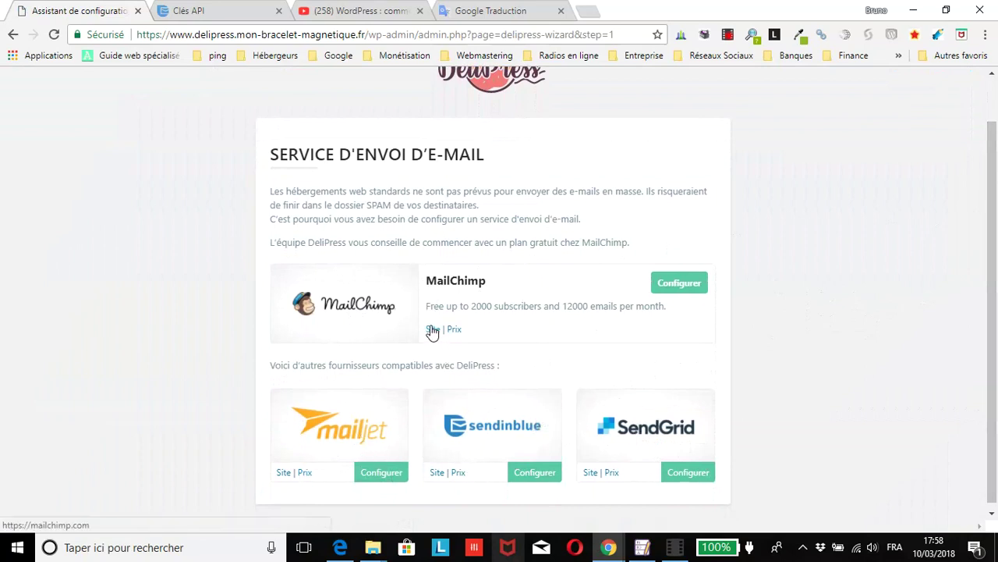
# Step: Look over the Sendinblue website in a new tab, then close it
pyautogui.click(437, 473)
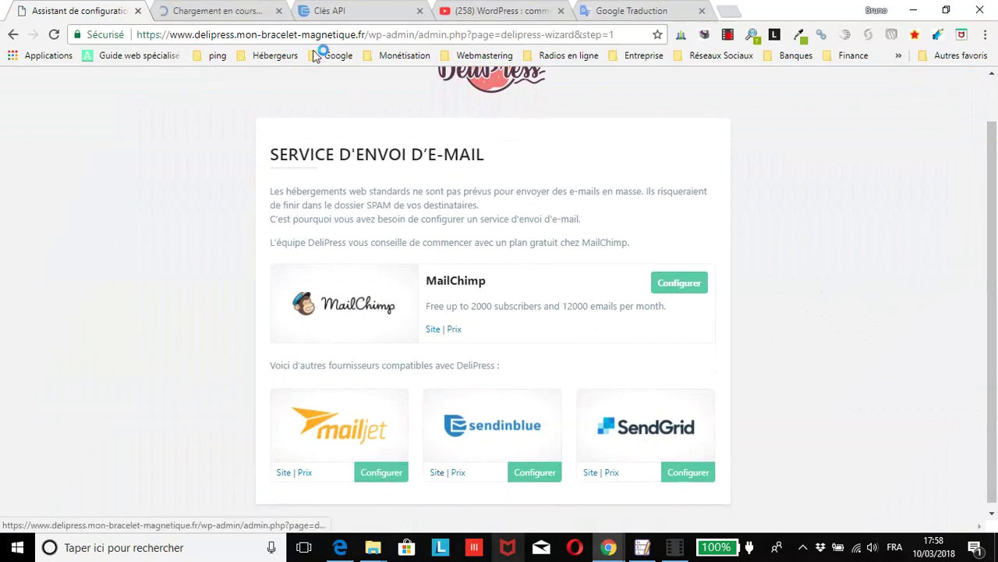
pyautogui.click(258, 12)
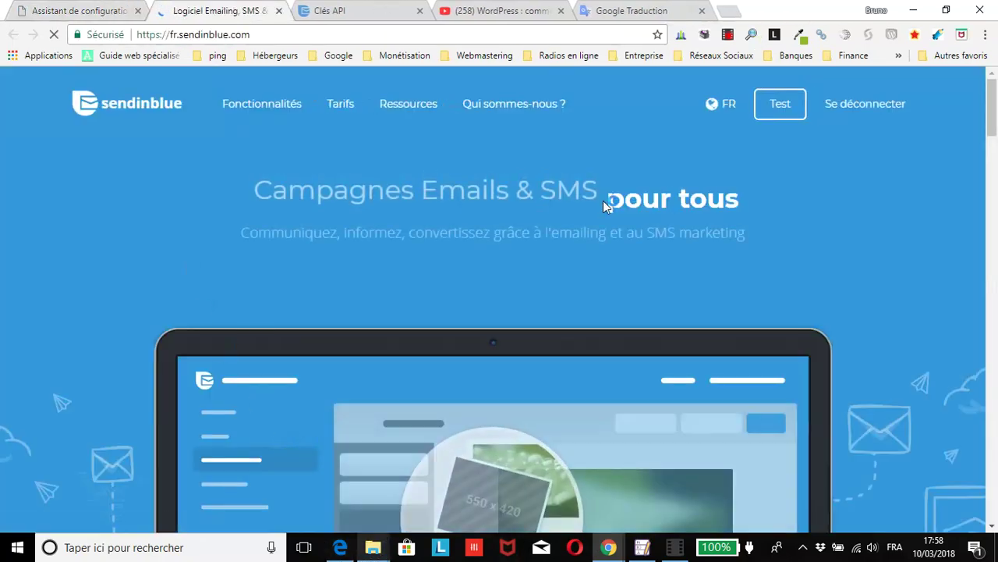
pyautogui.scroll(-10, 621, 286)
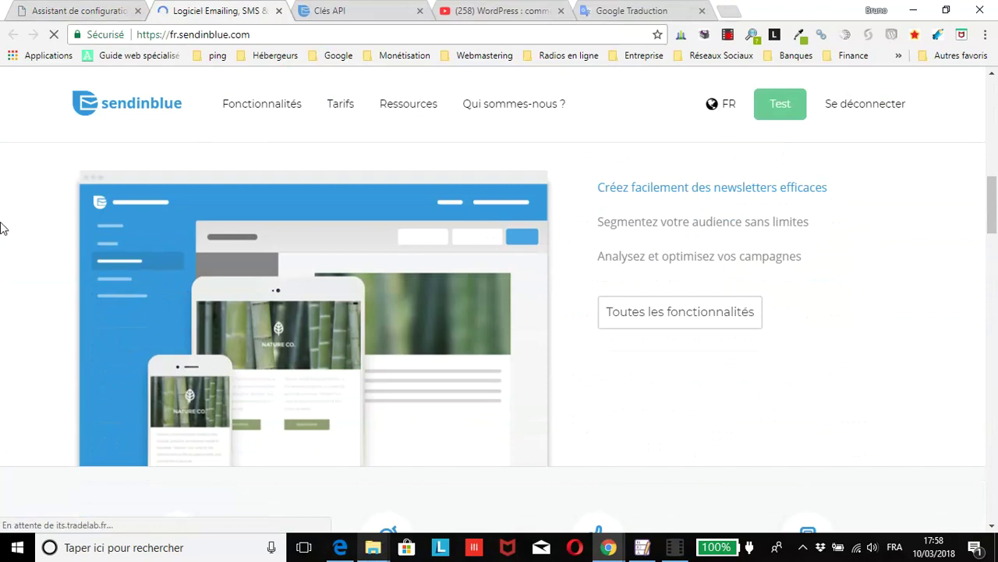
pyautogui.scroll(5, 249, 145)
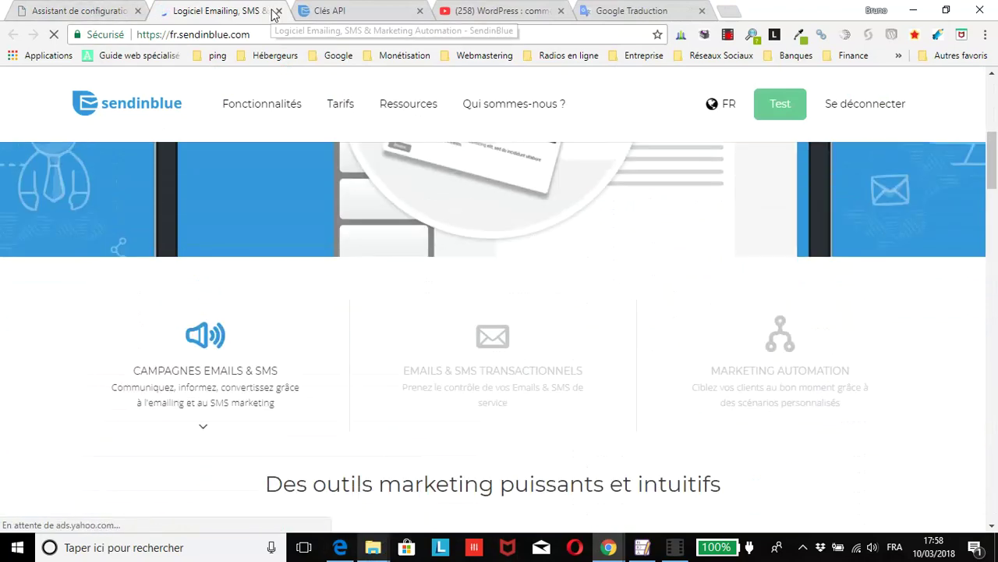
pyautogui.click(277, 10)
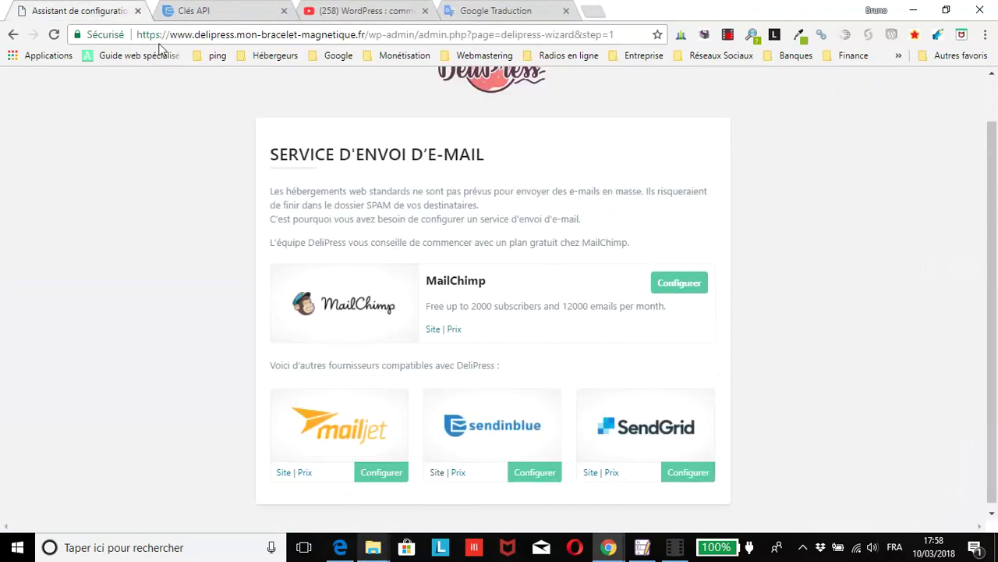
# Step: Check Sendinblue's pricing page for the free 600 emails/day offer, then return to the wizard
pyautogui.middleClick(458, 474)
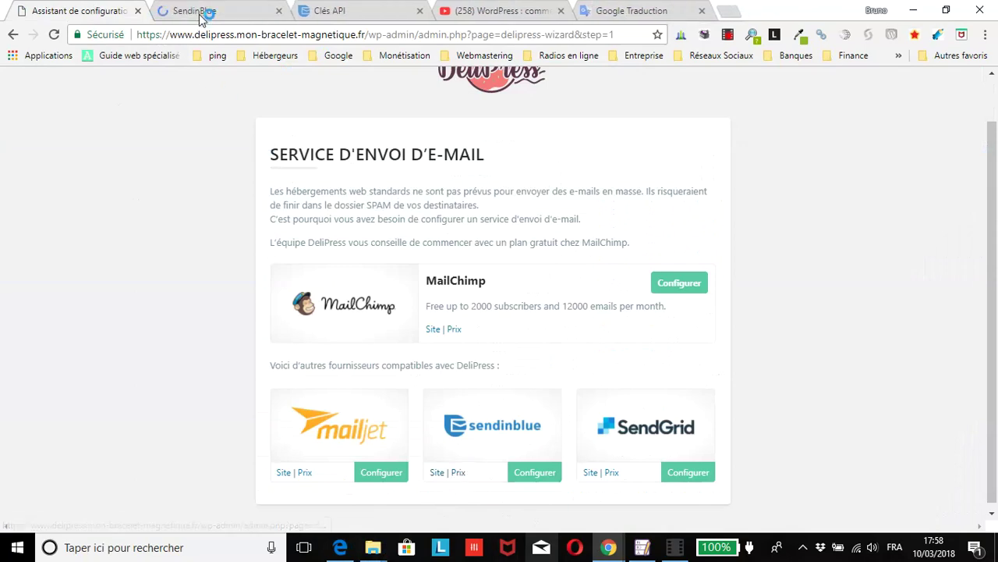
pyautogui.click(201, 12)
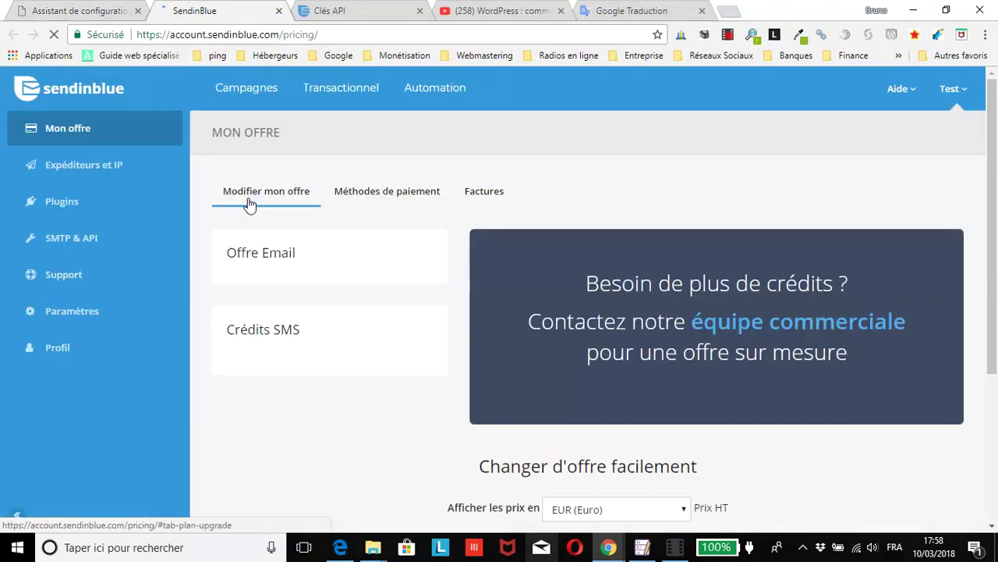
pyautogui.scroll(-3, 250, 204)
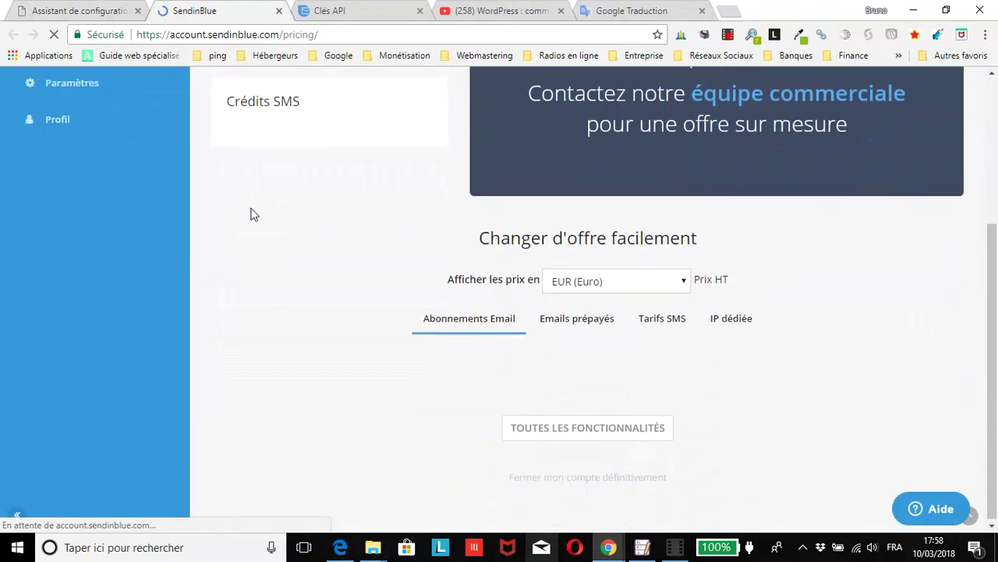
pyautogui.scroll(3, 246, 213)
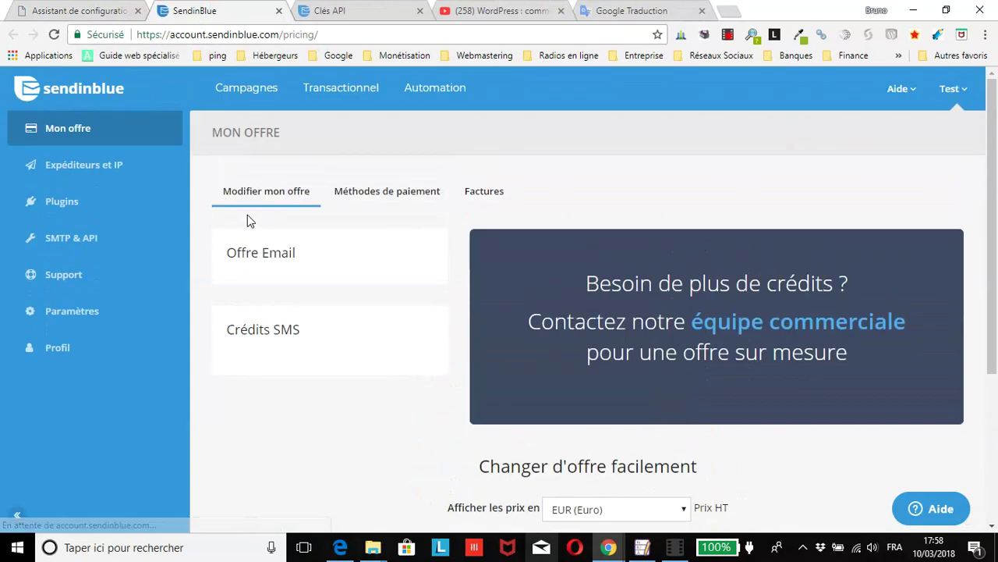
pyautogui.scroll(-1, 248, 215)
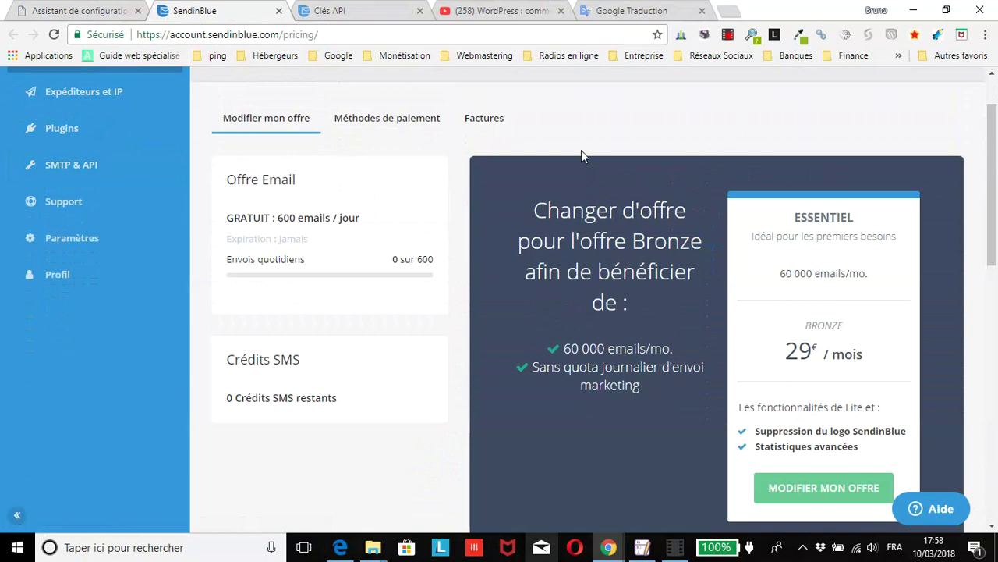
pyautogui.click(72, 14)
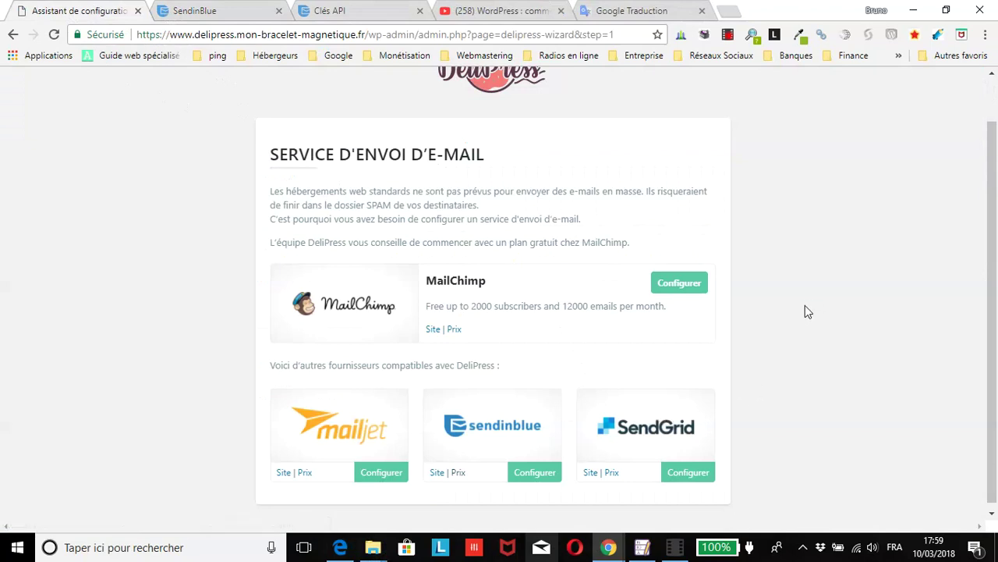
# Step: Choose Sendinblue with an existing account to reach the V2 API key step; close the pricing tab
pyautogui.scroll(-1, 804, 312)
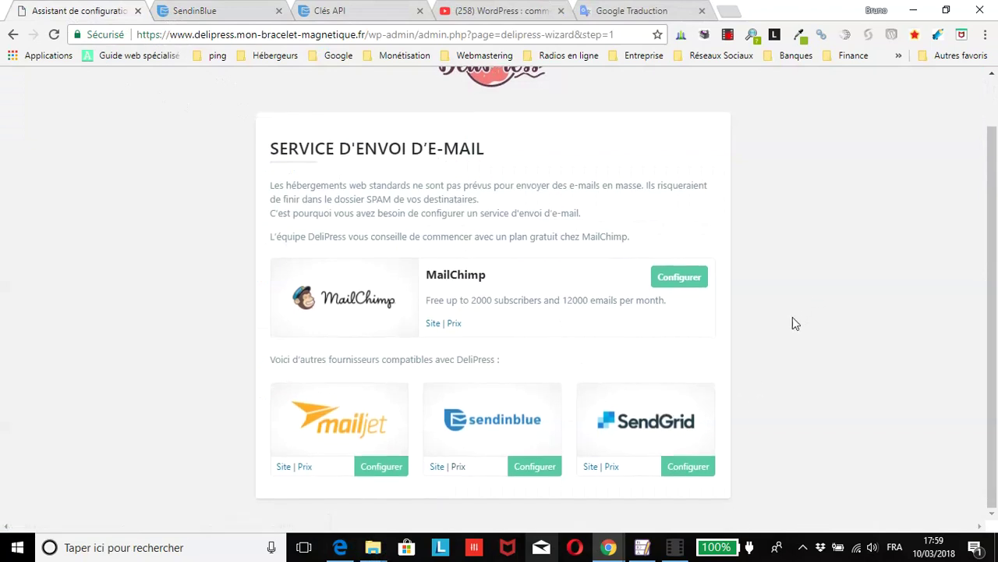
pyautogui.click(529, 471)
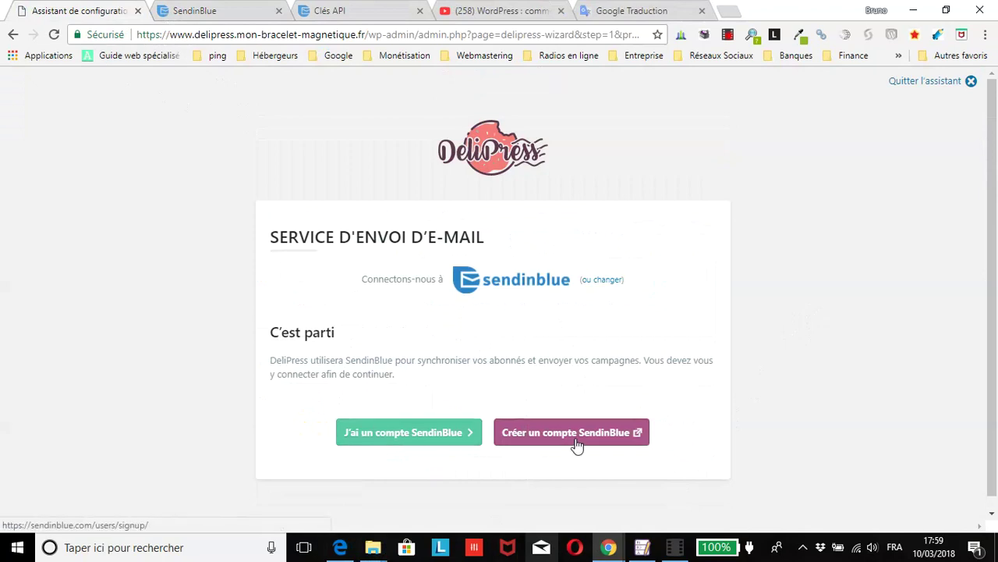
pyautogui.click(381, 442)
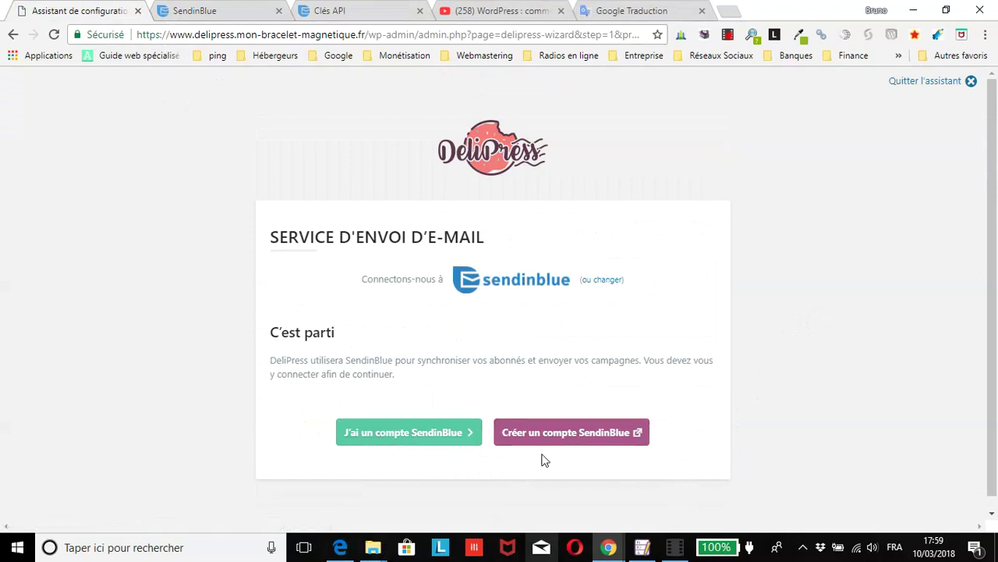
pyautogui.click(376, 435)
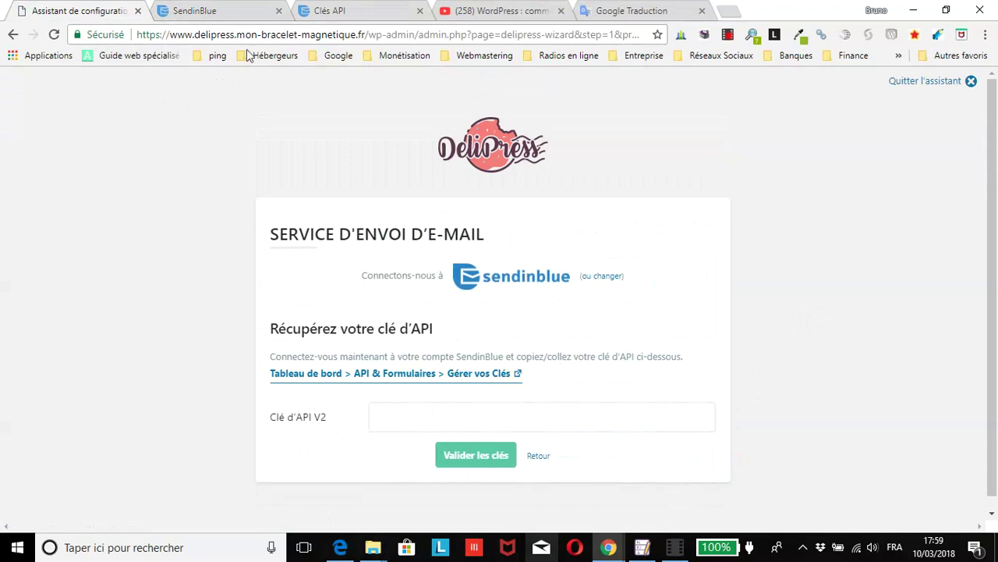
pyautogui.click(279, 10)
# Step: Copy the v2 plugin API key from Sendinblue's 'Clés API' page
pyautogui.click(224, 11)
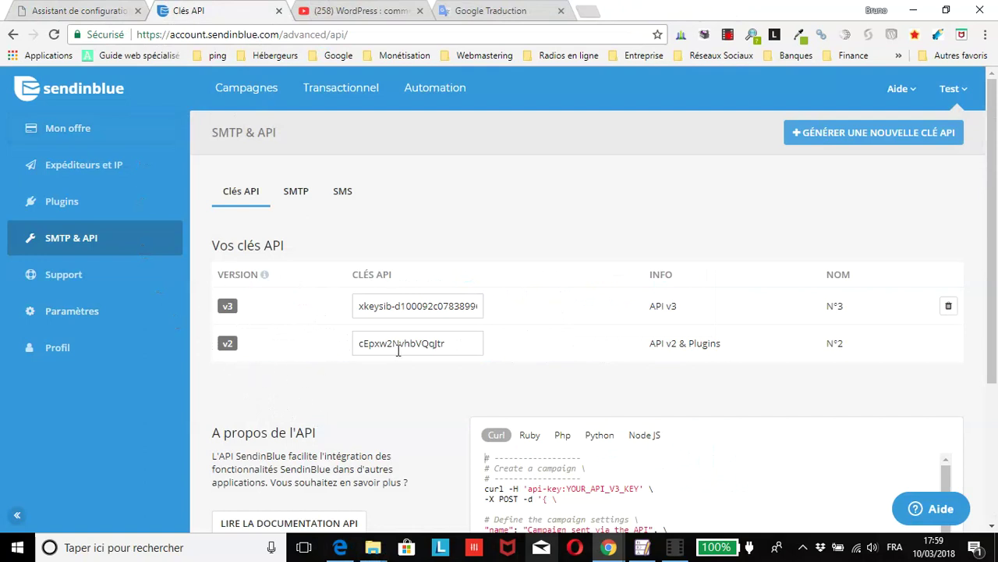
pyautogui.doubleClick(423, 343)
pyautogui.rightClick(417, 341)
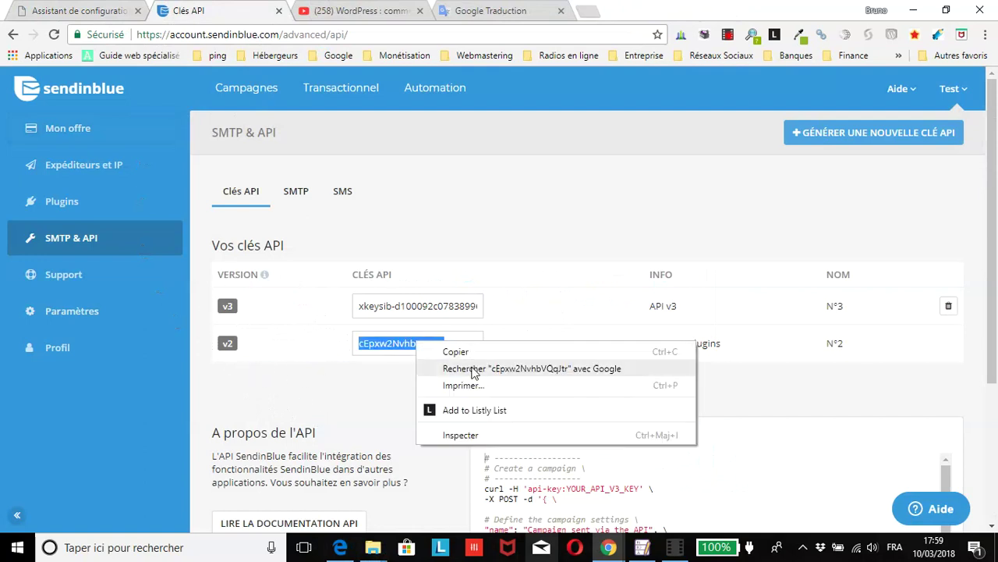
pyautogui.click(457, 352)
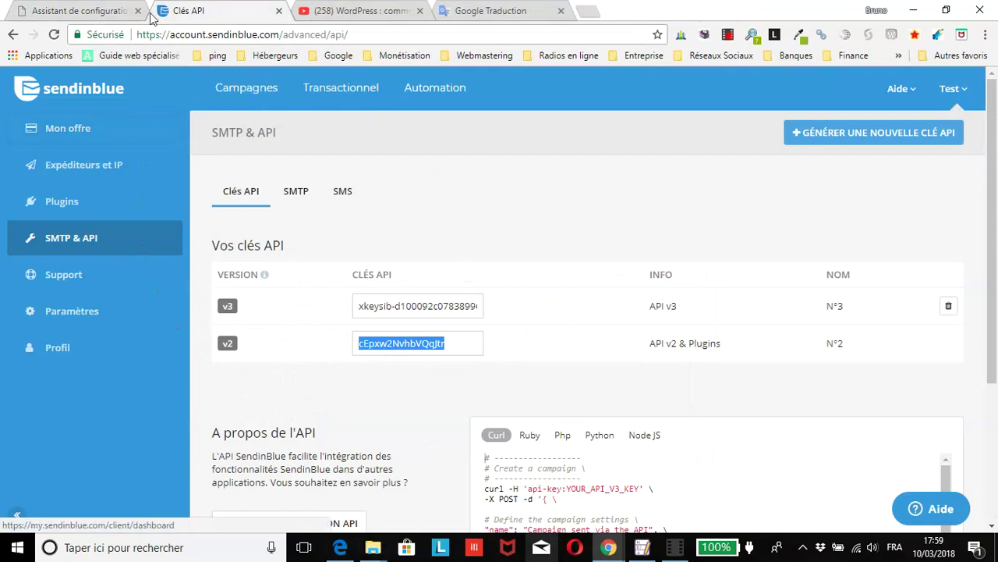
pyautogui.click(110, 12)
# Step: Paste the key into 'Clé d'API V2', validate it, and advance to the wizard's final step
pyautogui.click(465, 414)
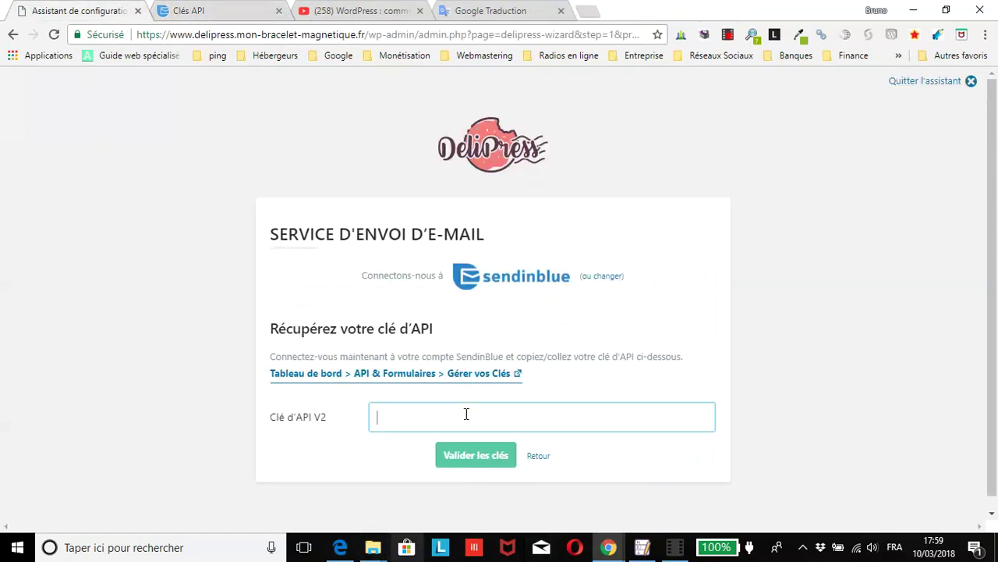
pyautogui.rightClick(466, 414)
pyautogui.click(503, 299)
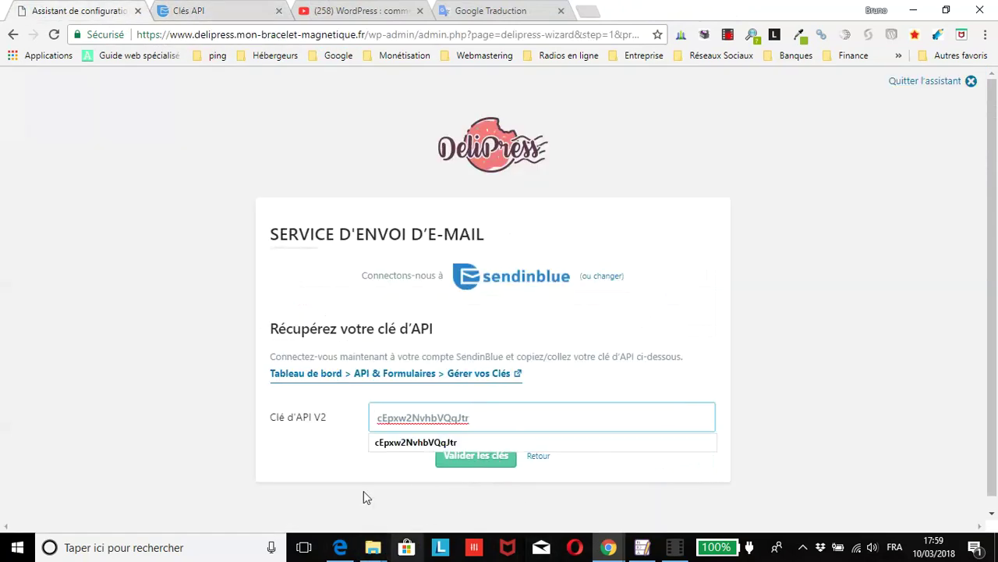
pyautogui.click(306, 493)
pyautogui.click(473, 458)
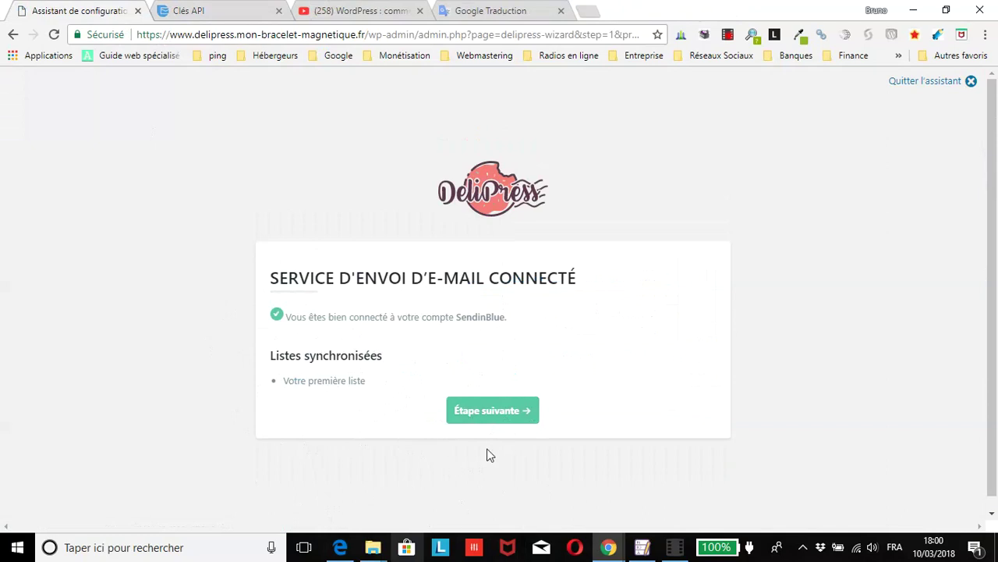
pyautogui.click(487, 415)
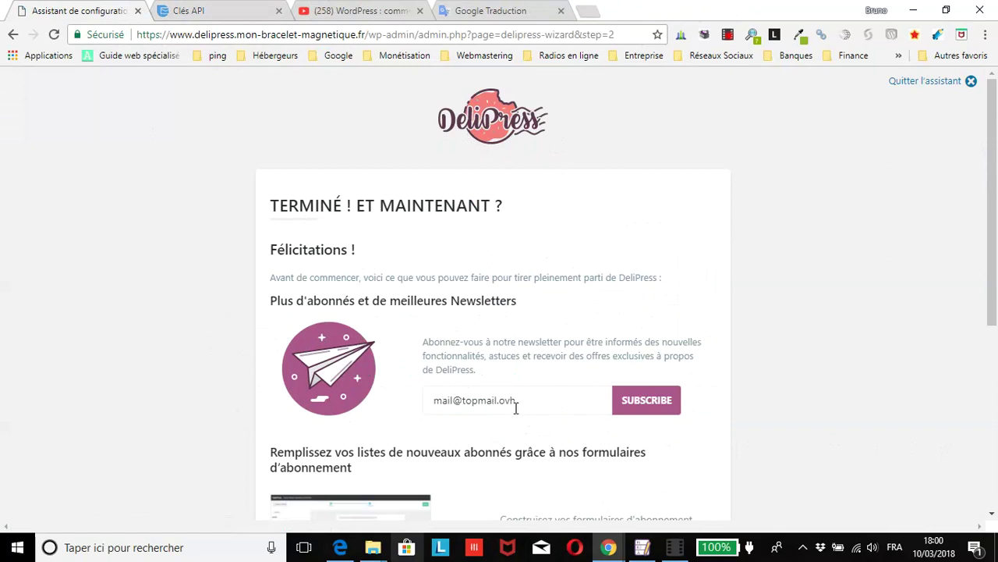
pyautogui.scroll(-1, 628, 409)
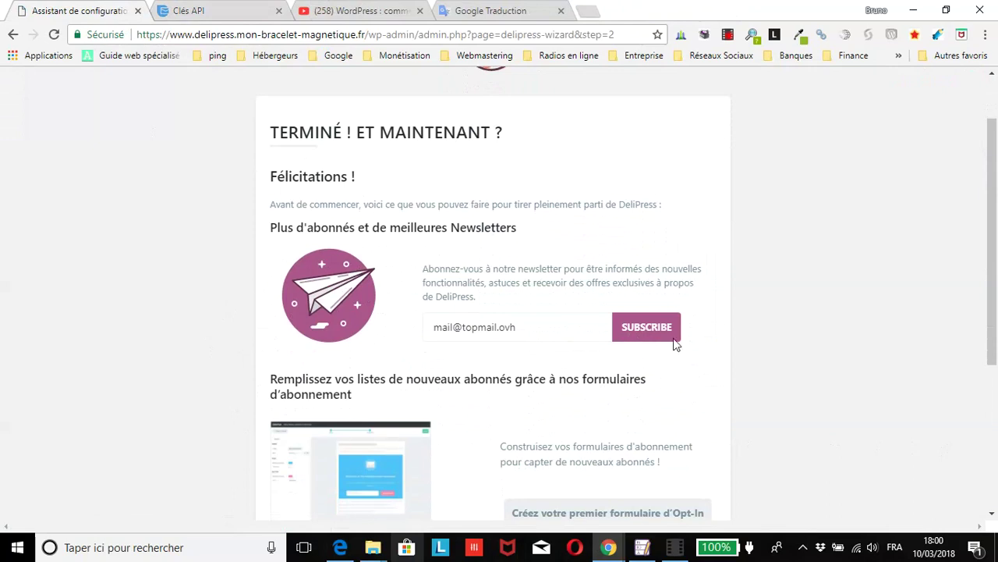
pyautogui.scroll(-2, 665, 351)
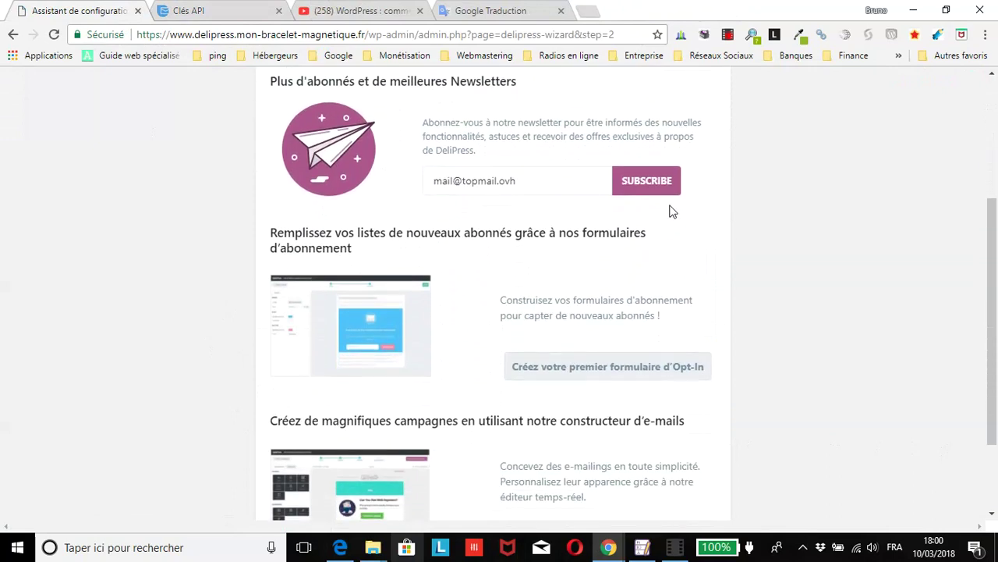
pyautogui.scroll(-1, 664, 271)
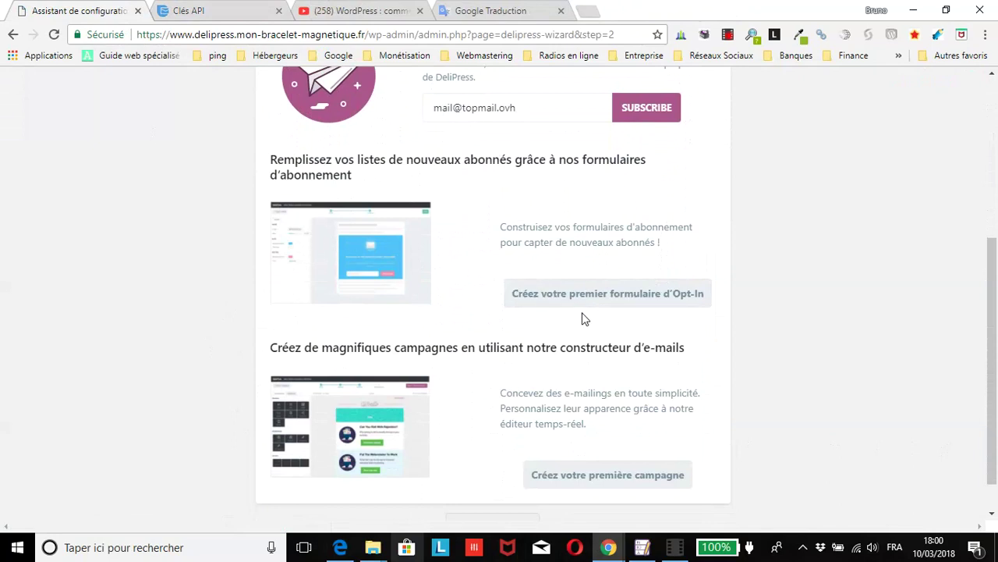
pyautogui.scroll(-1, 557, 297)
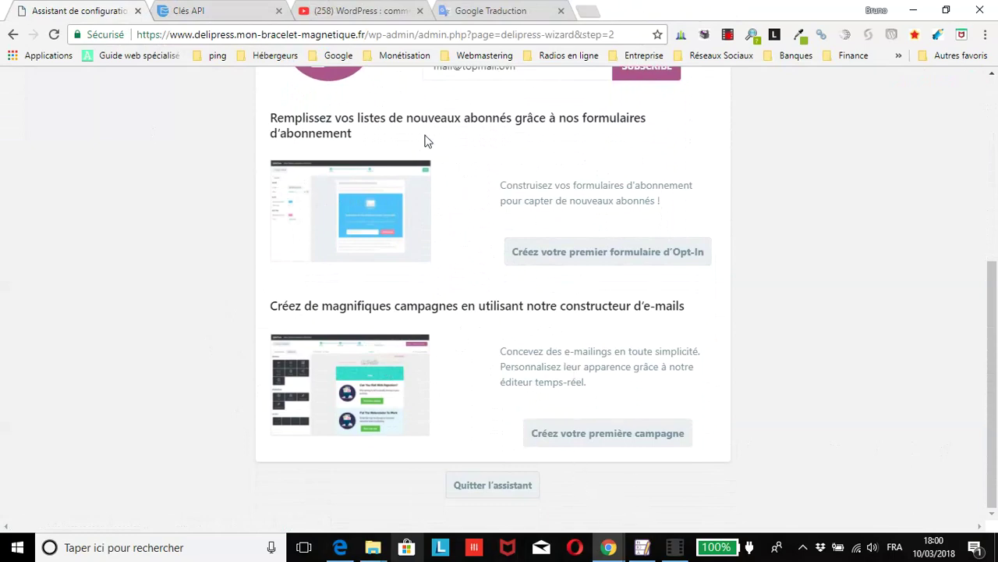
# Step: Quit the wizard, open DeliPress Réglages, and keep the existing sender e-mail
pyautogui.click(503, 488)
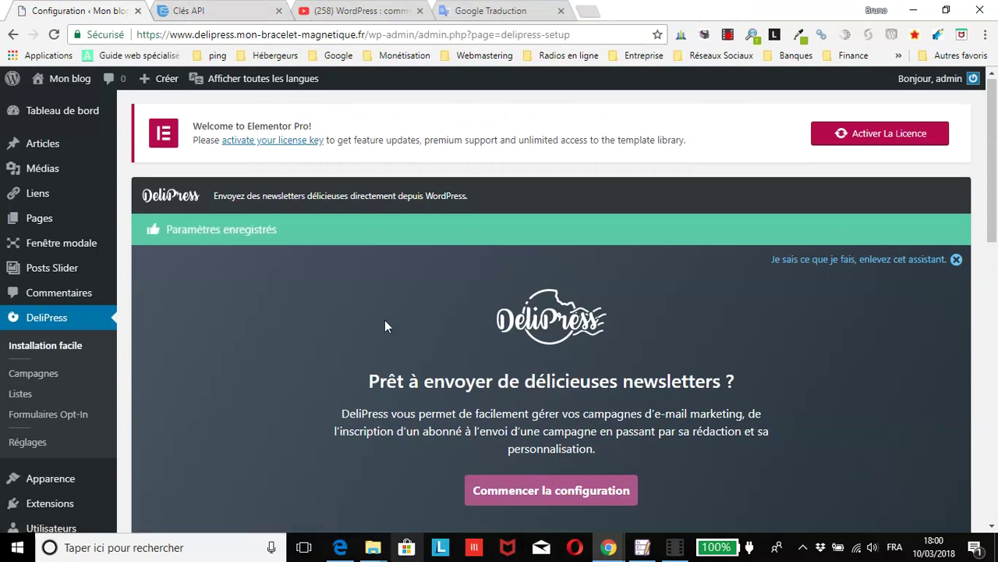
pyautogui.scroll(-2, 378, 319)
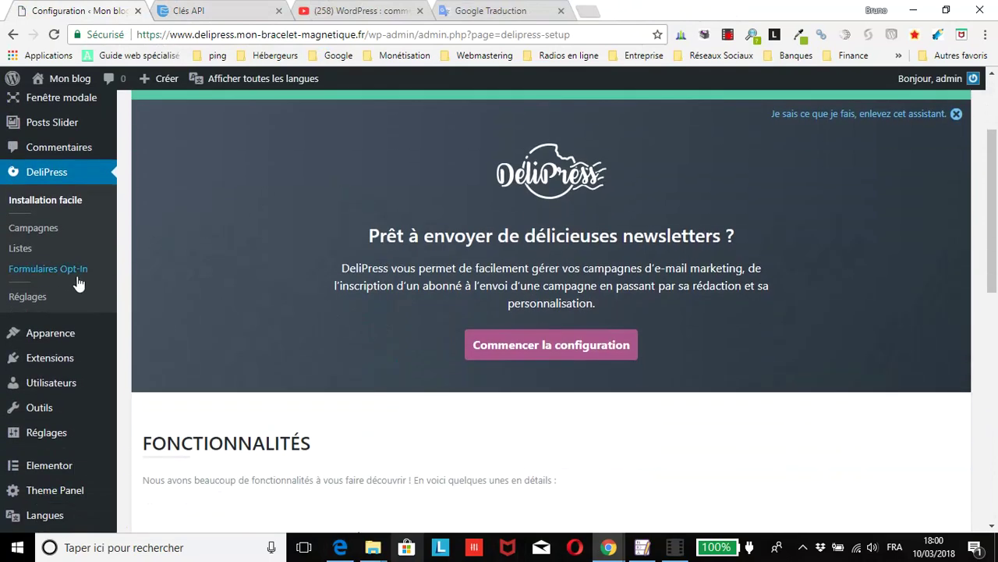
pyautogui.click(28, 297)
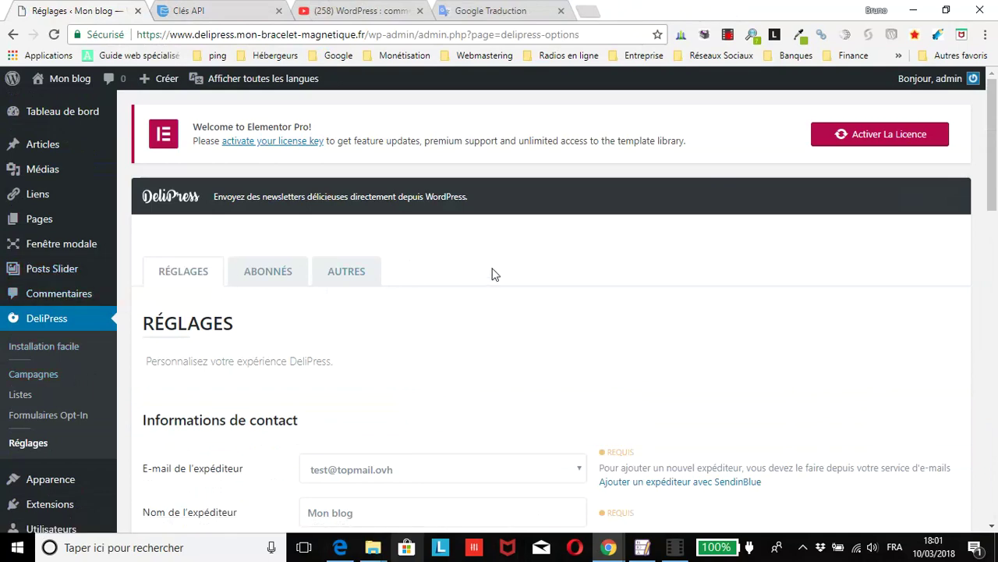
pyautogui.scroll(-2, 435, 300)
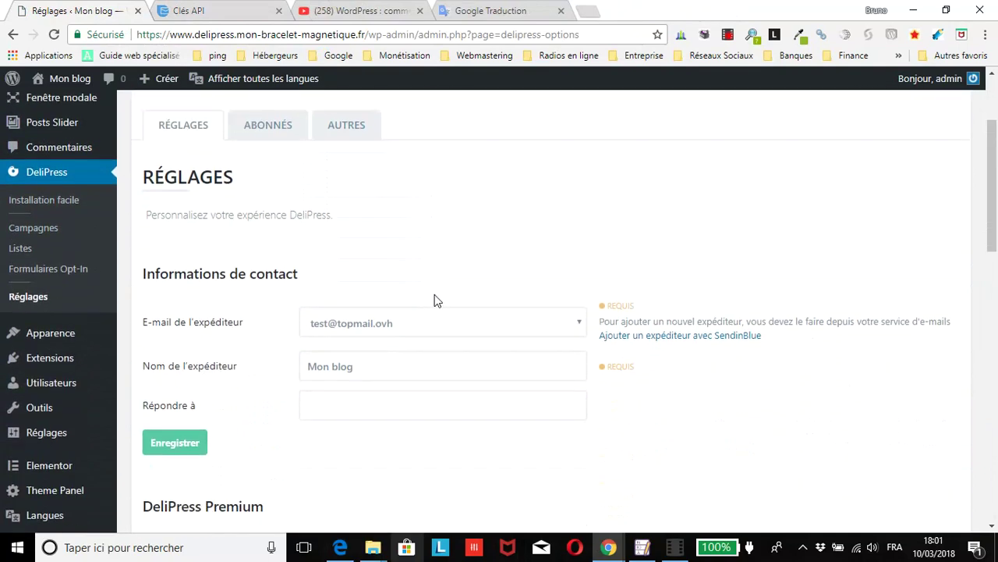
pyautogui.click(411, 324)
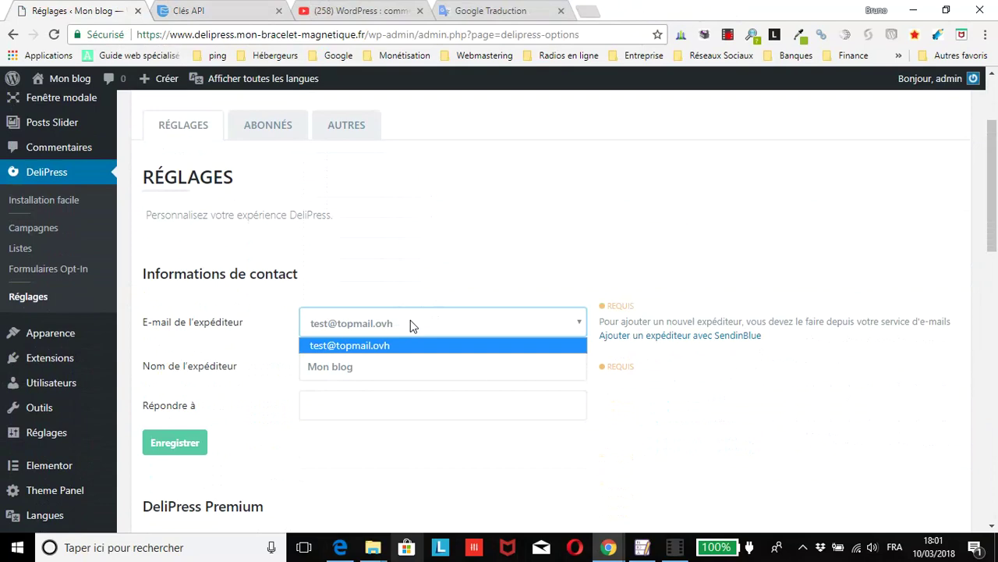
pyautogui.click(412, 324)
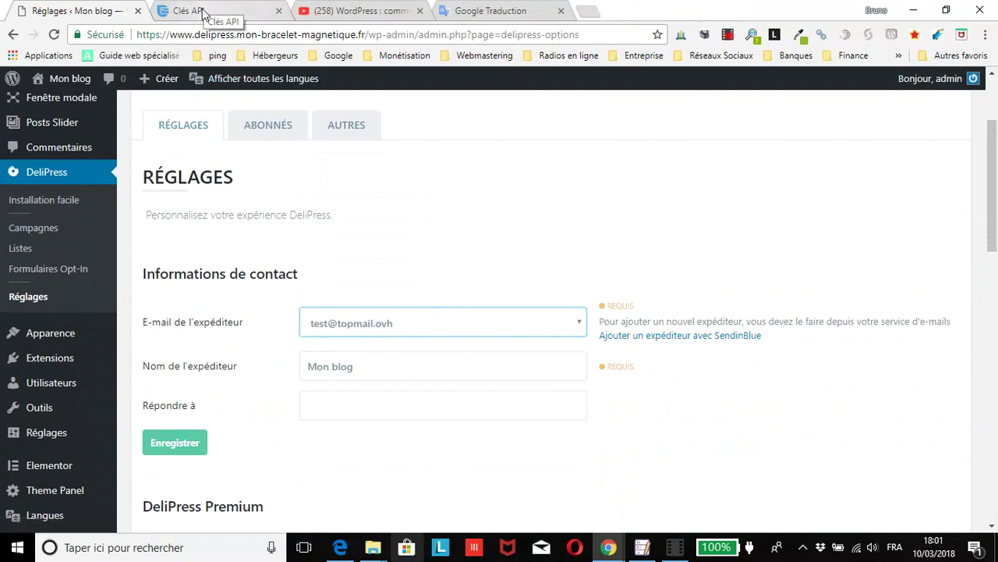
# Step: Replace 'Mon blog' in Nom de l'expéditeur with the sender's own name
pyautogui.click(384, 379)
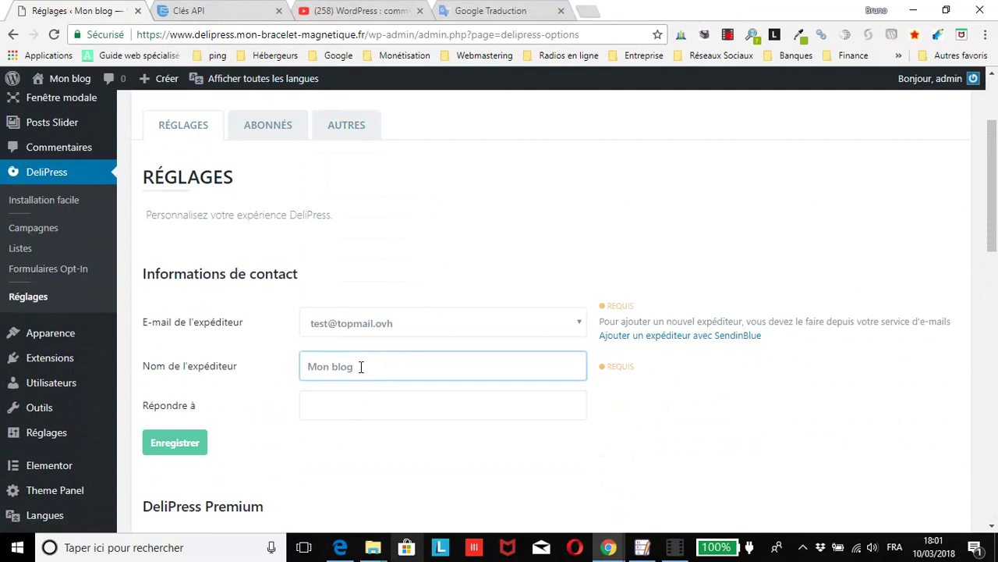
pyautogui.moveTo(361, 368); pyautogui.dragTo(309, 367)
pyautogui.scroll(-2, 535, 422)
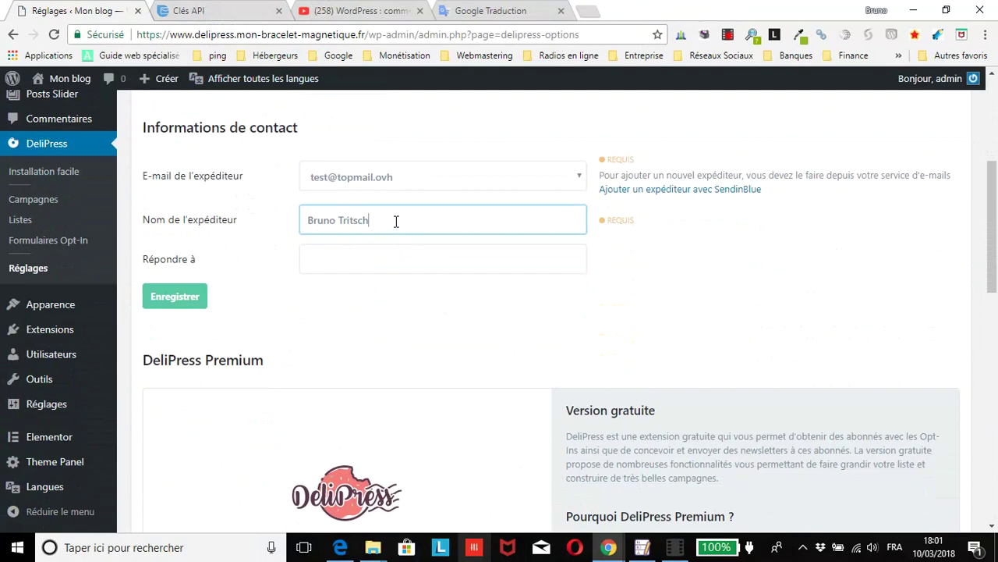
pyautogui.moveTo(397, 220); pyautogui.dragTo(300, 222)
pyautogui.click(379, 263)
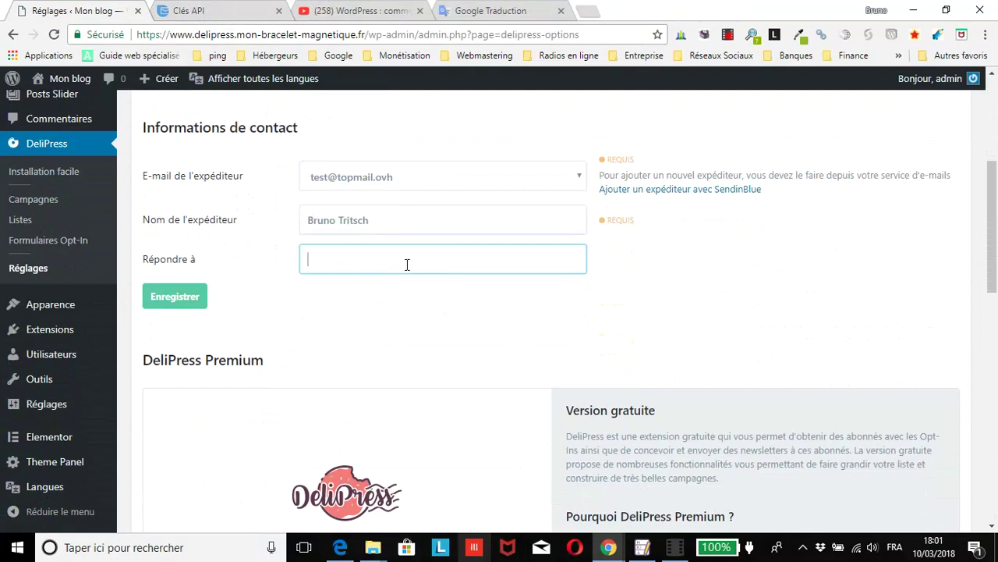
# Step: Fill Répondre à with the same address as the sender e-mail and save the settings
pyautogui.click(405, 180)
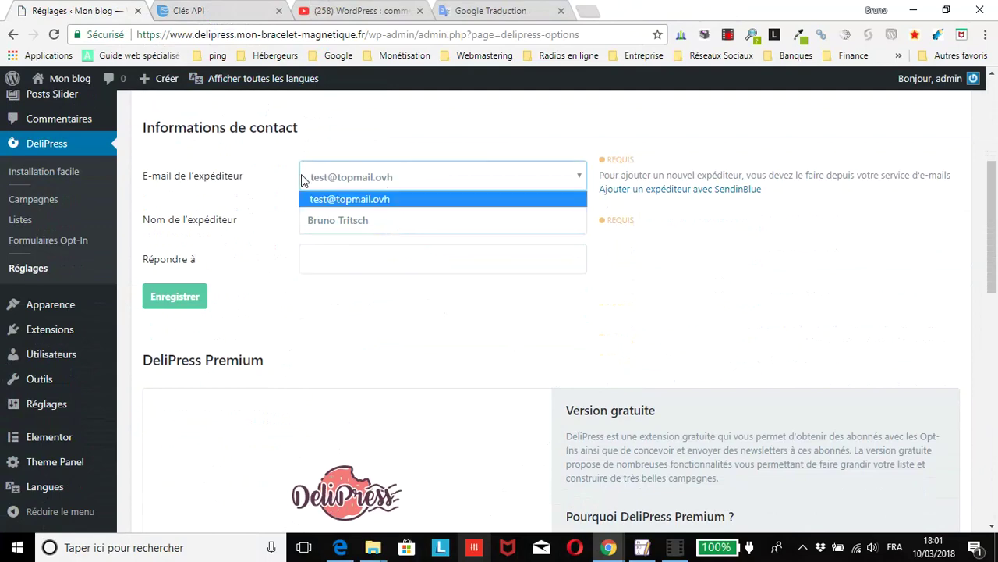
pyautogui.click(381, 255)
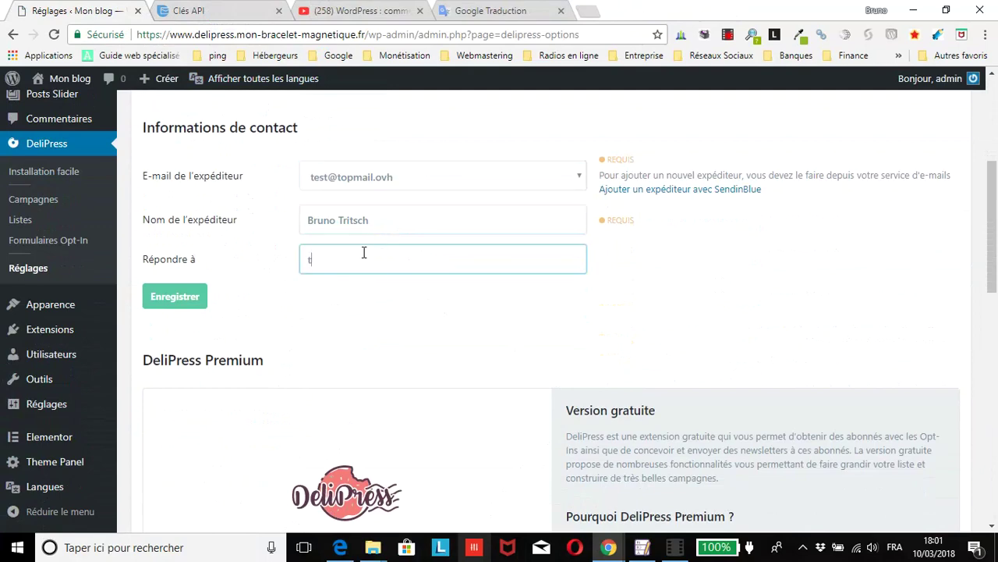
pyautogui.click(201, 296)
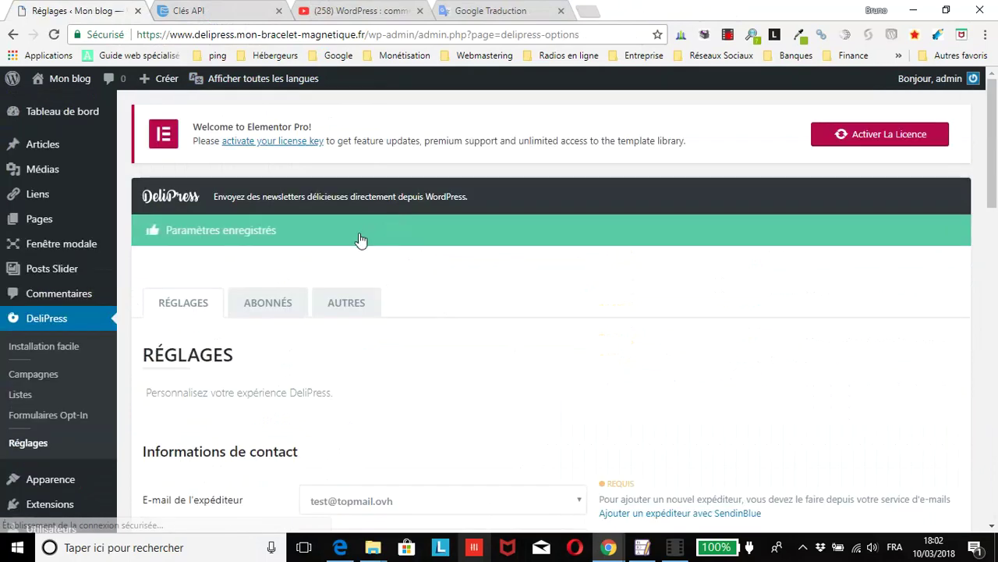
# Step: Scroll through Réglages to confirm Sendinblue shows 'Connecté avec succès', then open the Abonnés tab
pyautogui.scroll(-4, 360, 250)
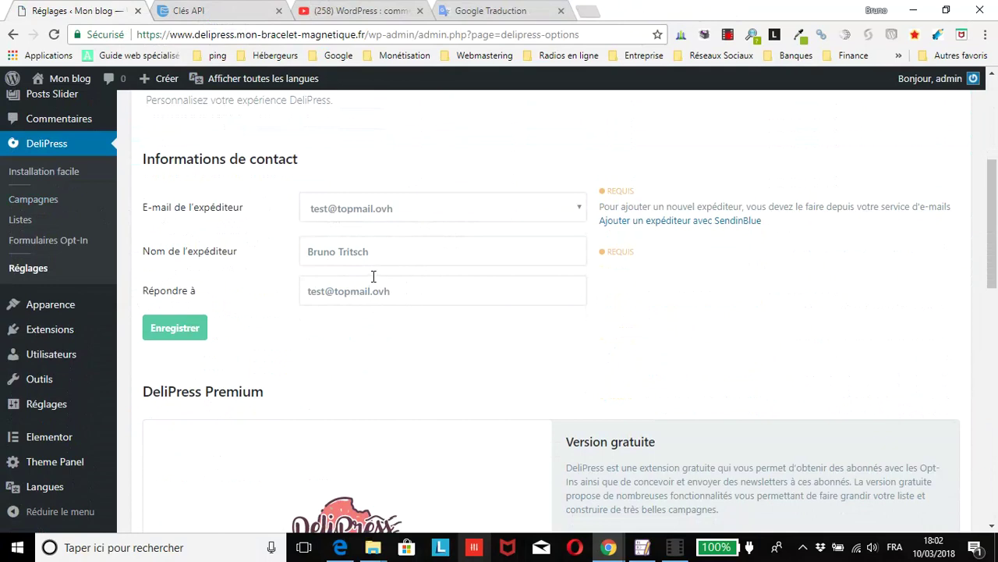
pyautogui.scroll(-1, 373, 277)
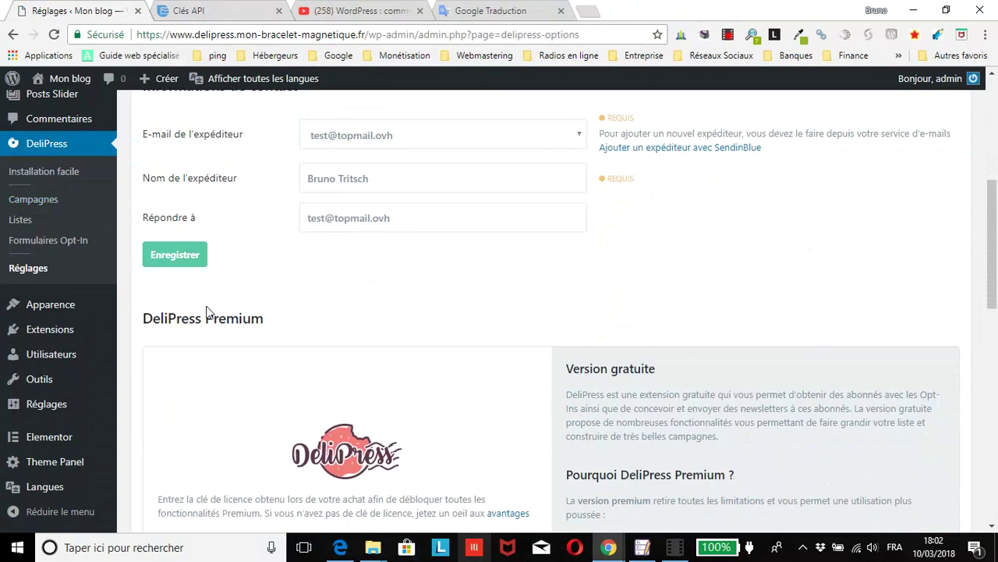
pyautogui.scroll(-3, 209, 305)
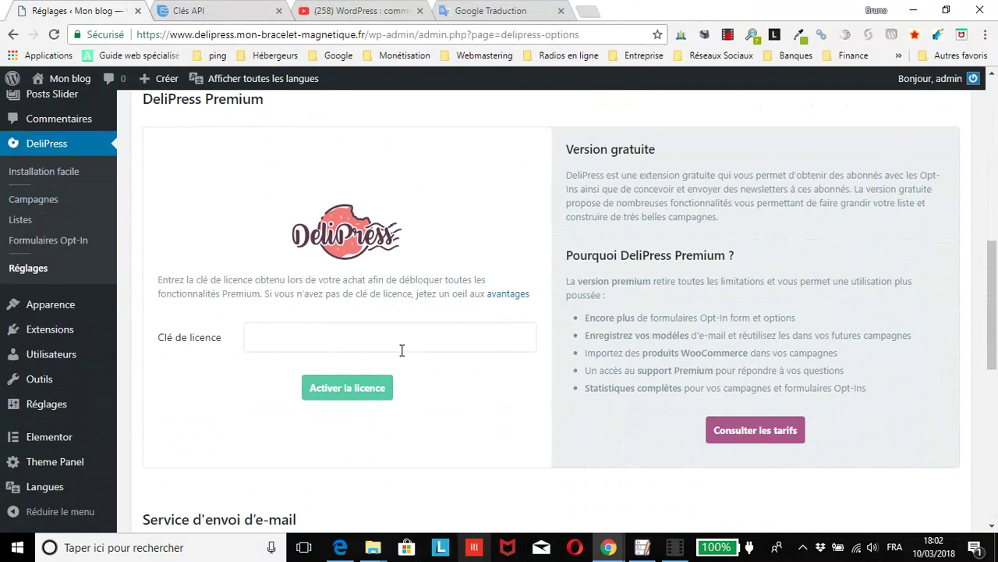
pyautogui.scroll(-1, 328, 391)
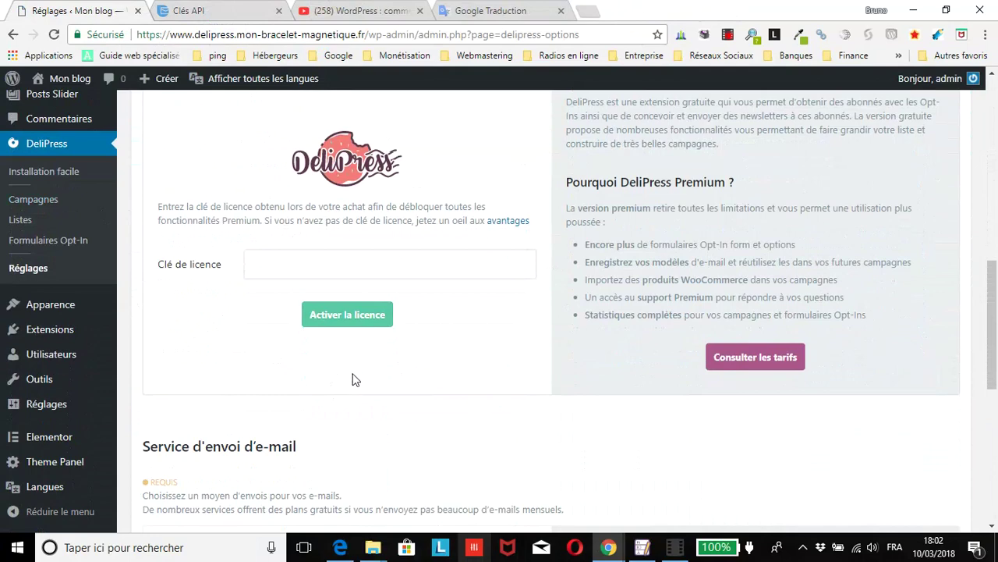
pyautogui.scroll(-1, 348, 371)
pyautogui.scroll(-4, 343, 367)
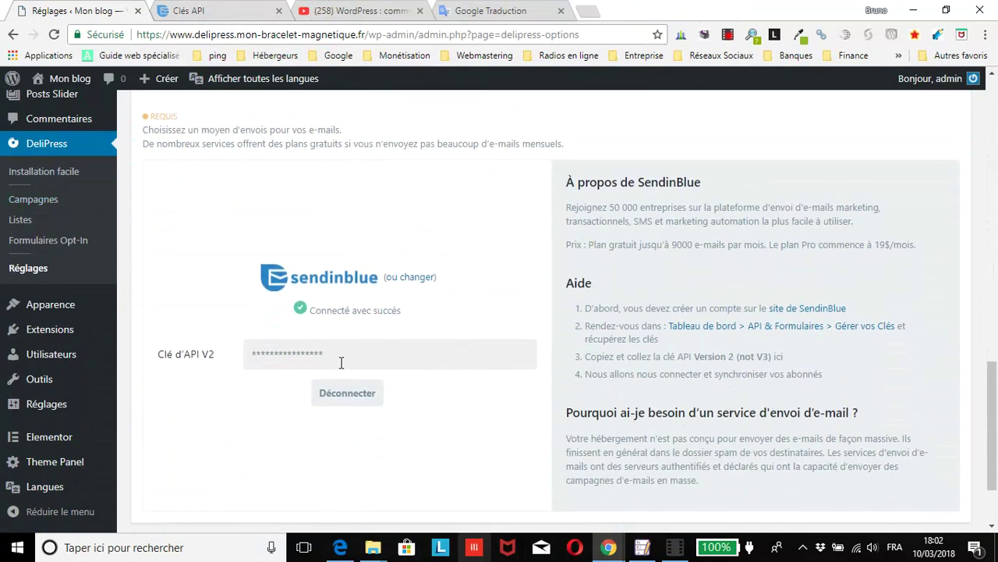
pyautogui.scroll(-1, 339, 365)
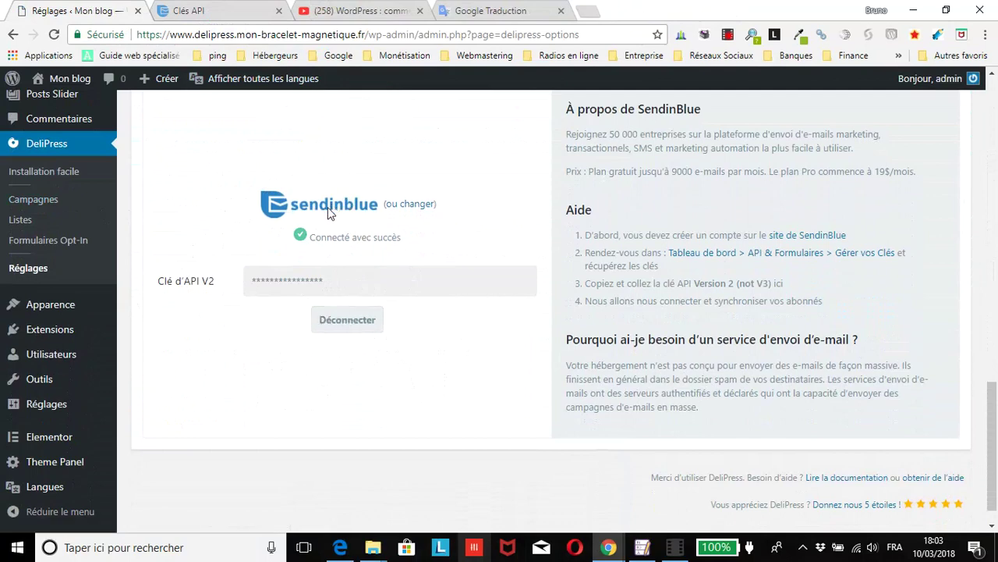
pyautogui.scroll(2, 310, 234)
pyautogui.scroll(-2, 308, 241)
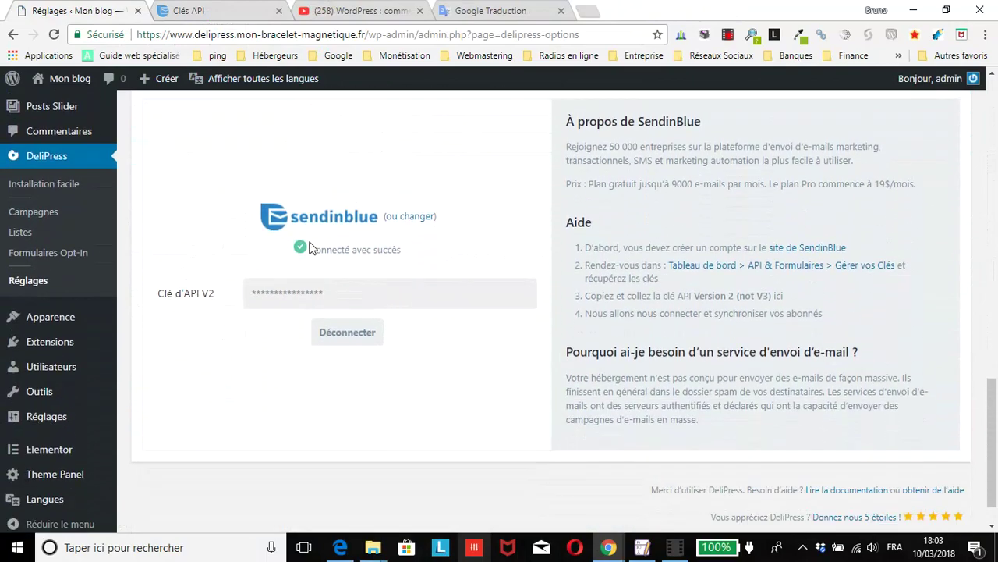
pyautogui.scroll(5, 307, 243)
pyautogui.scroll(9, 308, 248)
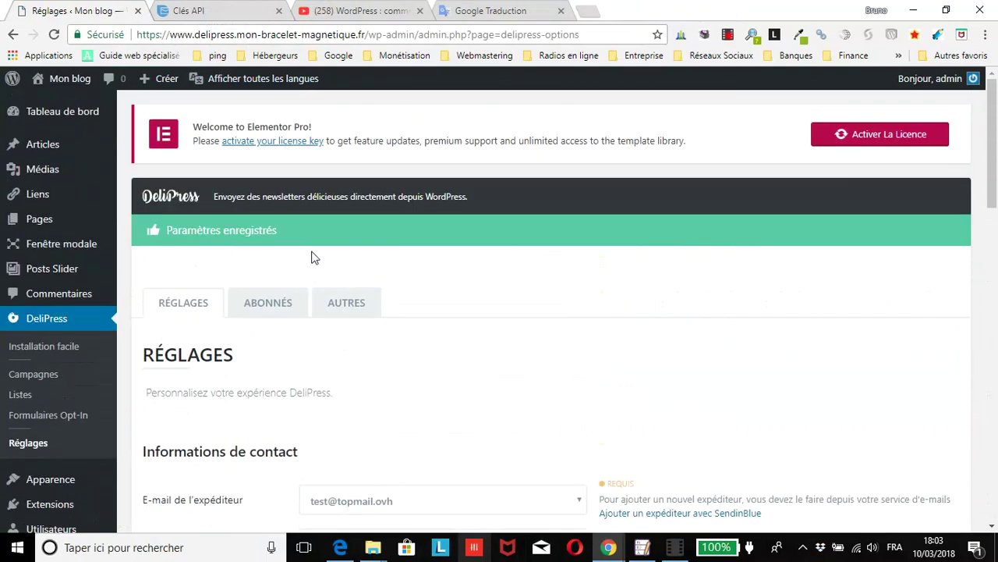
pyautogui.click(272, 307)
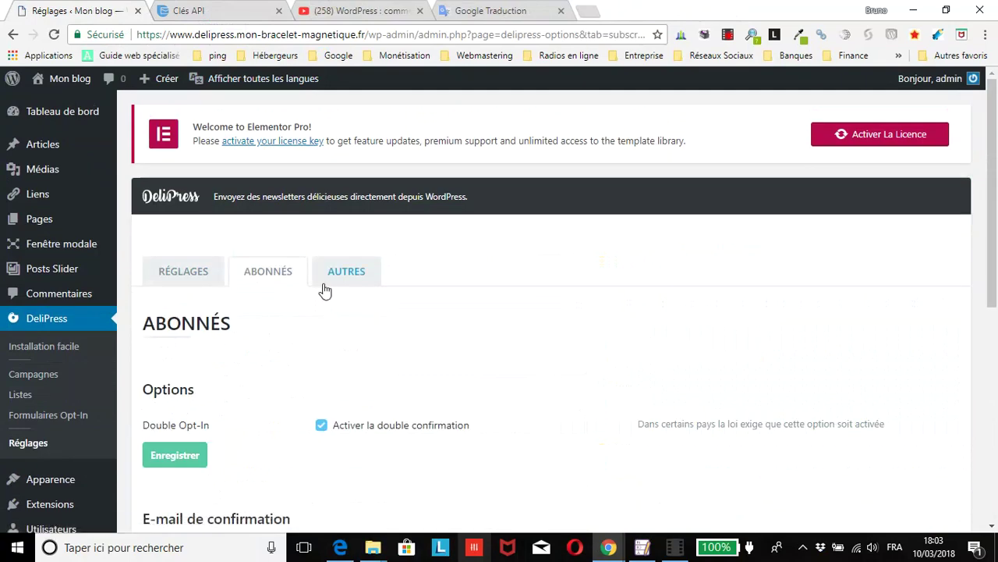
pyautogui.scroll(-2, 325, 290)
pyautogui.scroll(-2, 324, 291)
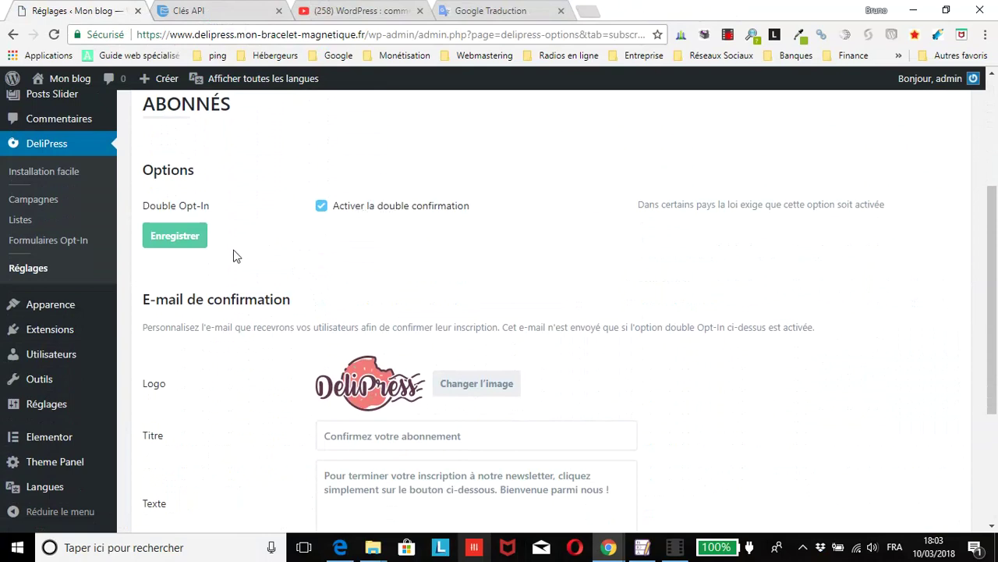
pyautogui.click(166, 207)
pyautogui.click(165, 207)
pyautogui.scroll(-2, 488, 258)
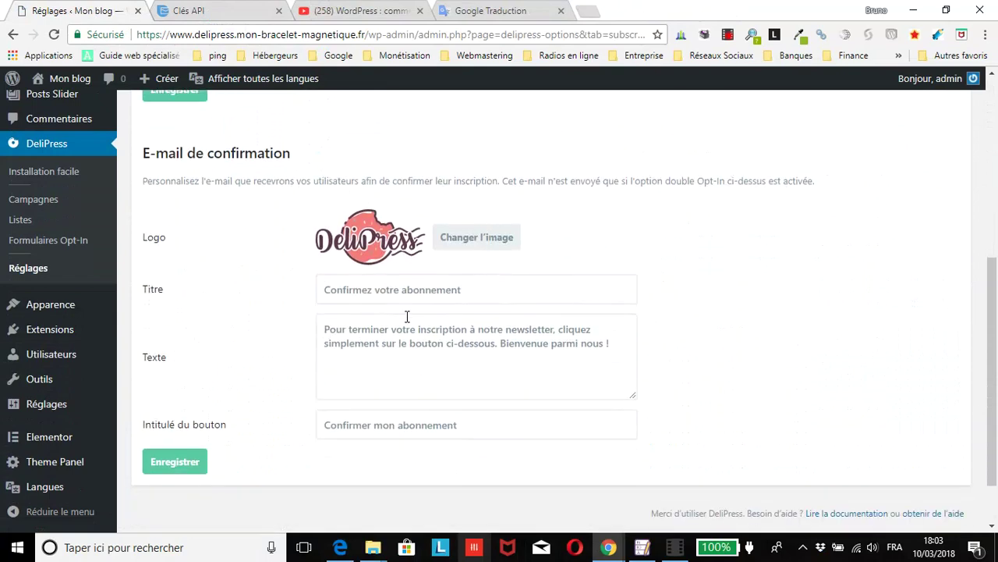
pyautogui.scroll(2, 296, 226)
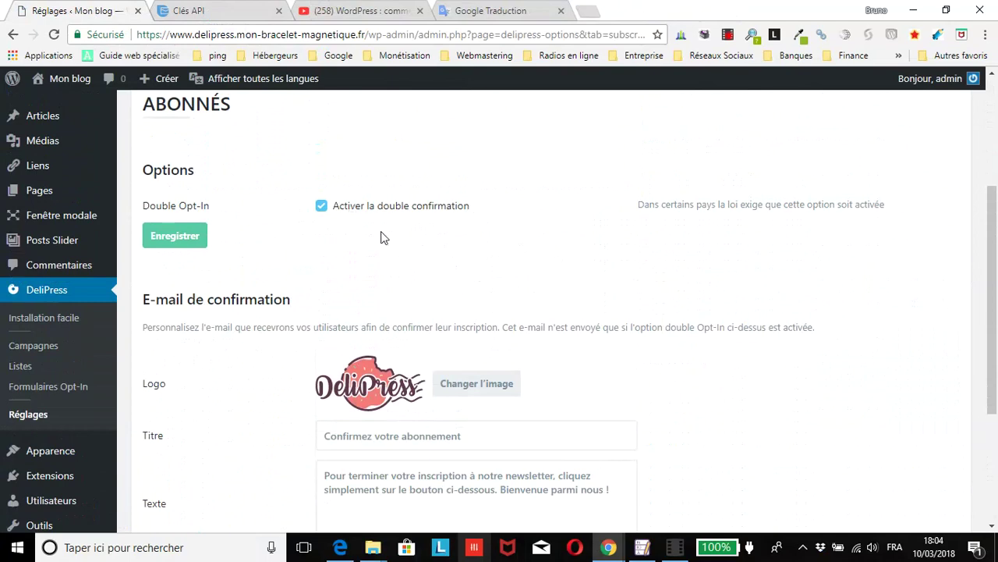
pyautogui.scroll(-1, 775, 320)
pyautogui.scroll(-3, 775, 320)
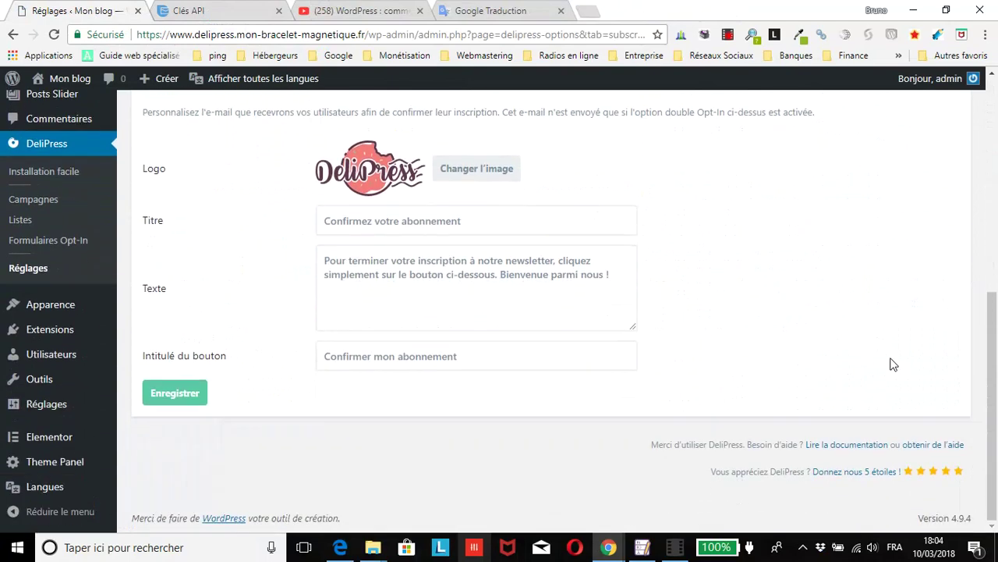
pyautogui.click(421, 220)
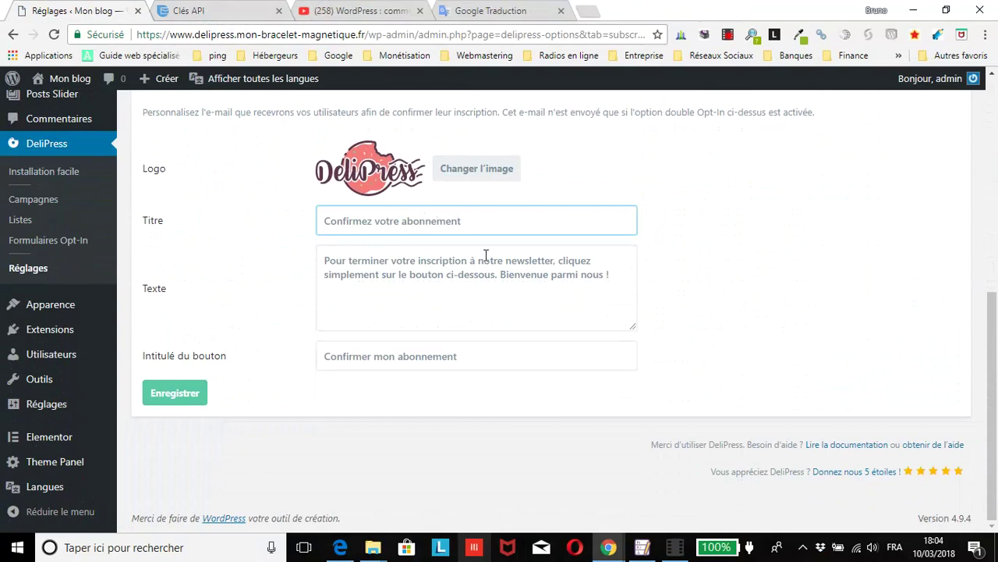
pyautogui.click(429, 304)
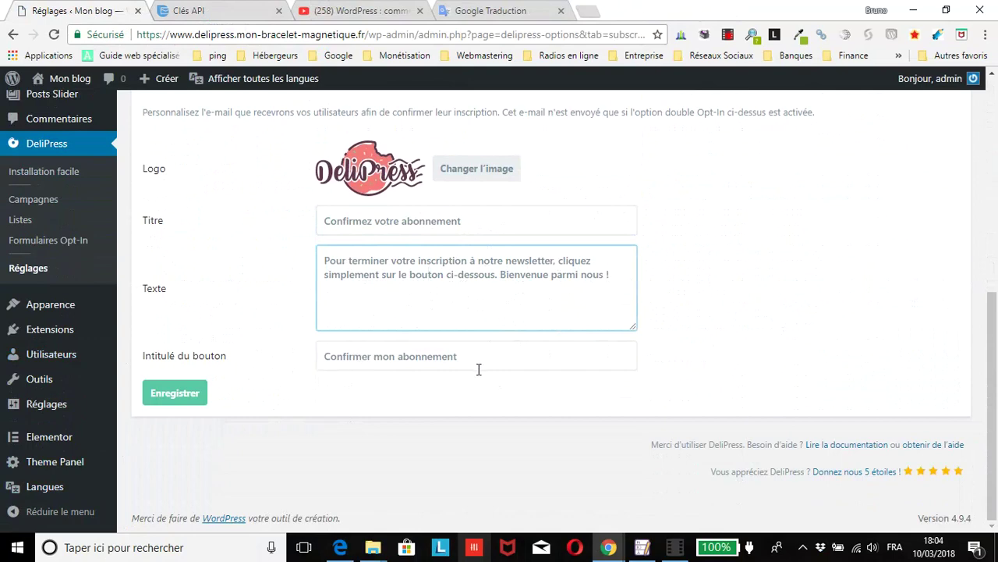
# Step: Save the subscriber settings, then browse the media library but keep the current confirmation logo
pyautogui.click(158, 394)
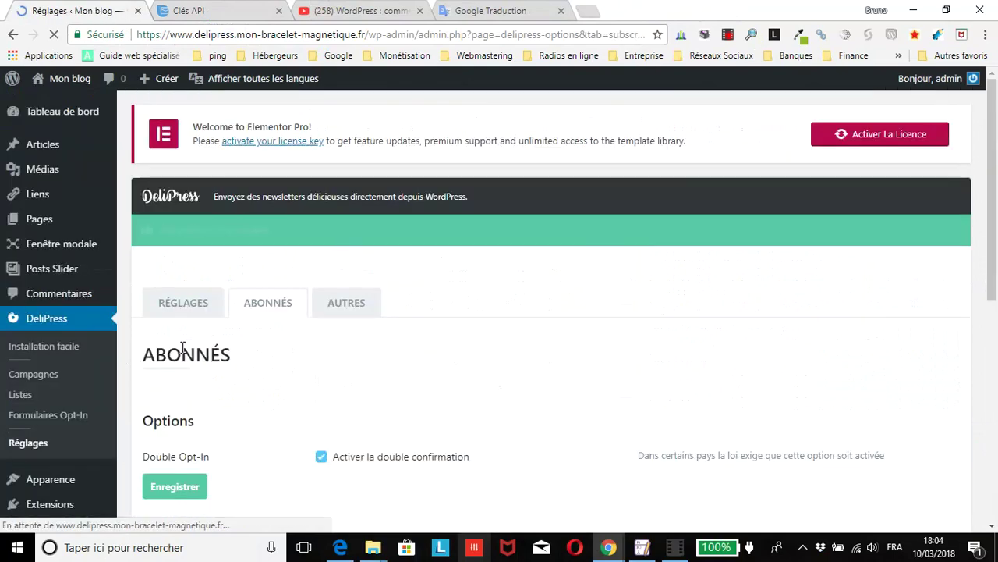
pyautogui.scroll(-4, 216, 345)
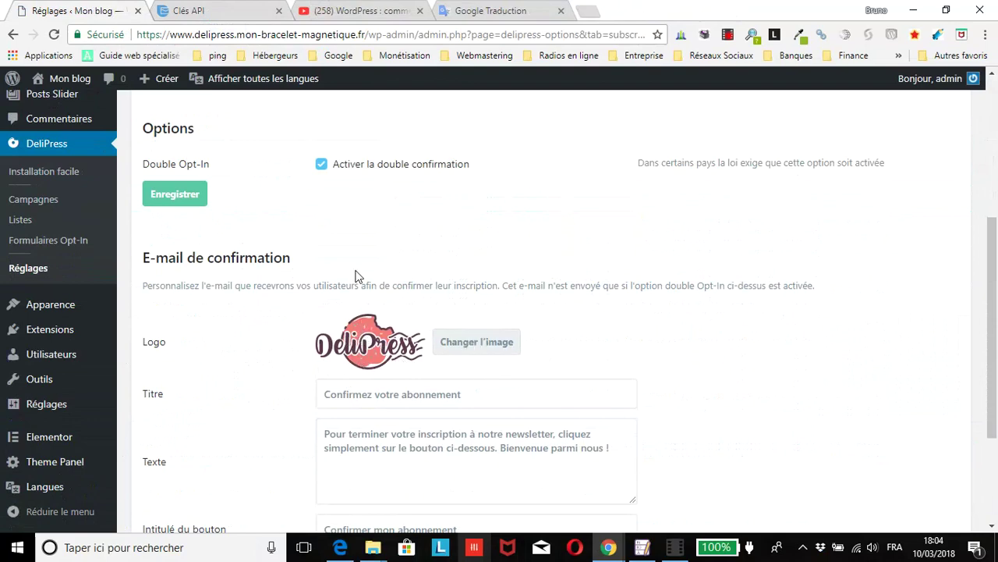
pyautogui.scroll(-1, 265, 285)
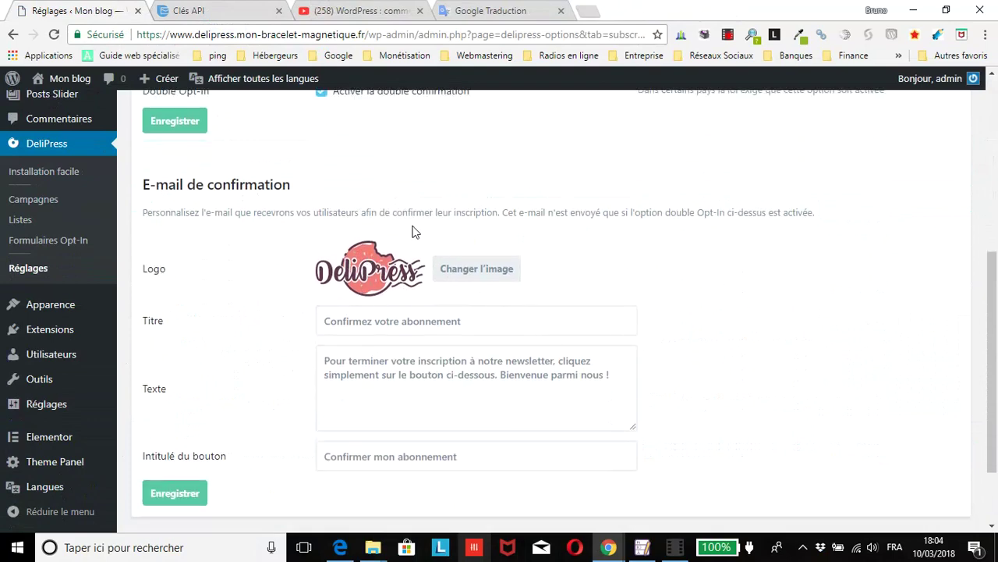
pyautogui.click(501, 270)
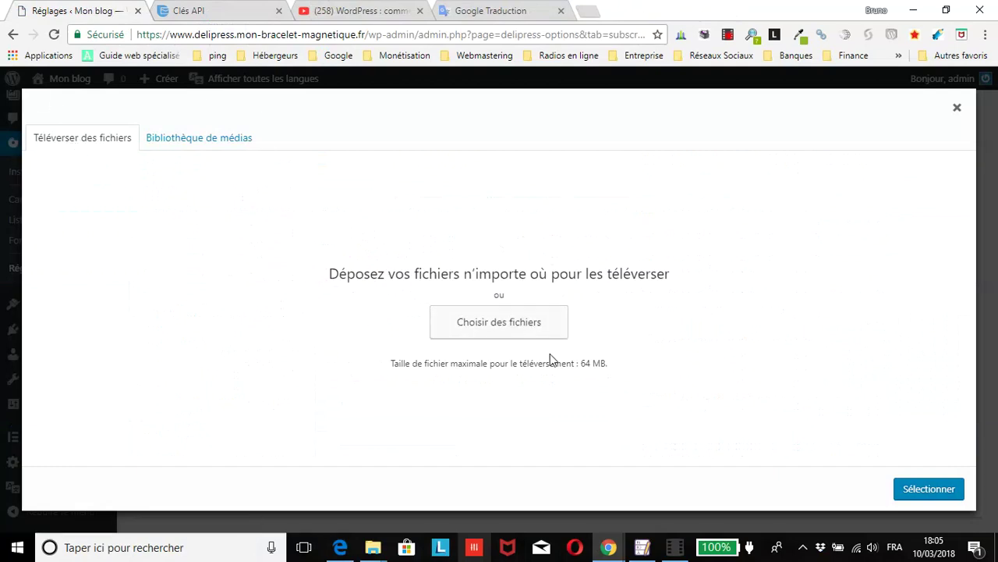
pyautogui.click(171, 138)
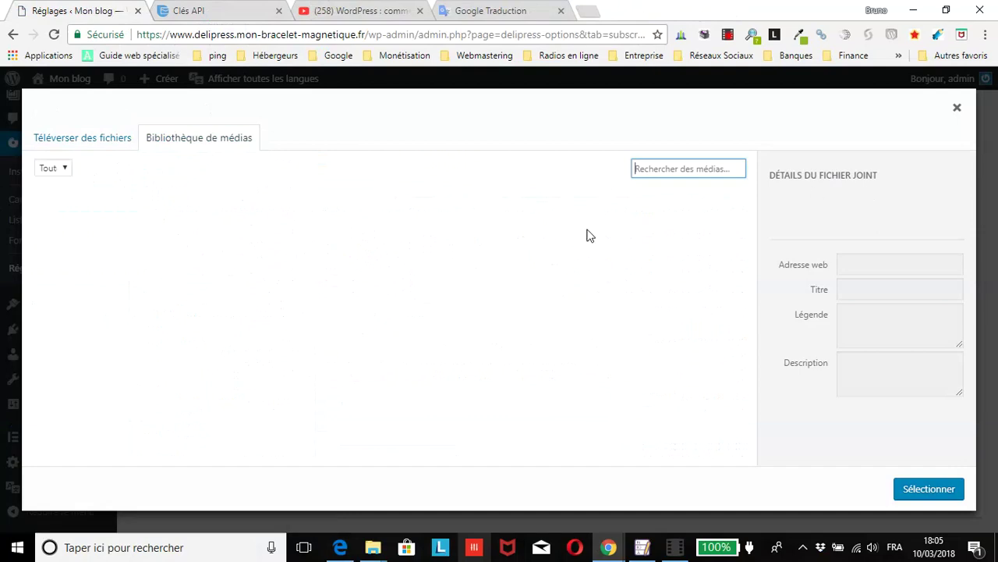
pyautogui.click(957, 107)
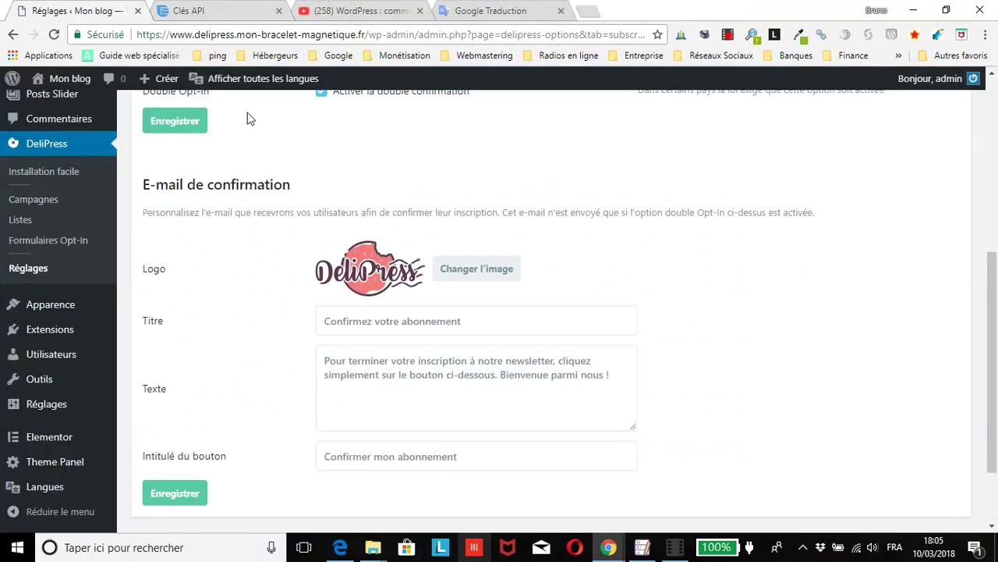
# Step: Save the subscriber settings again and switch to the Autres tab
pyautogui.scroll(-2, 261, 113)
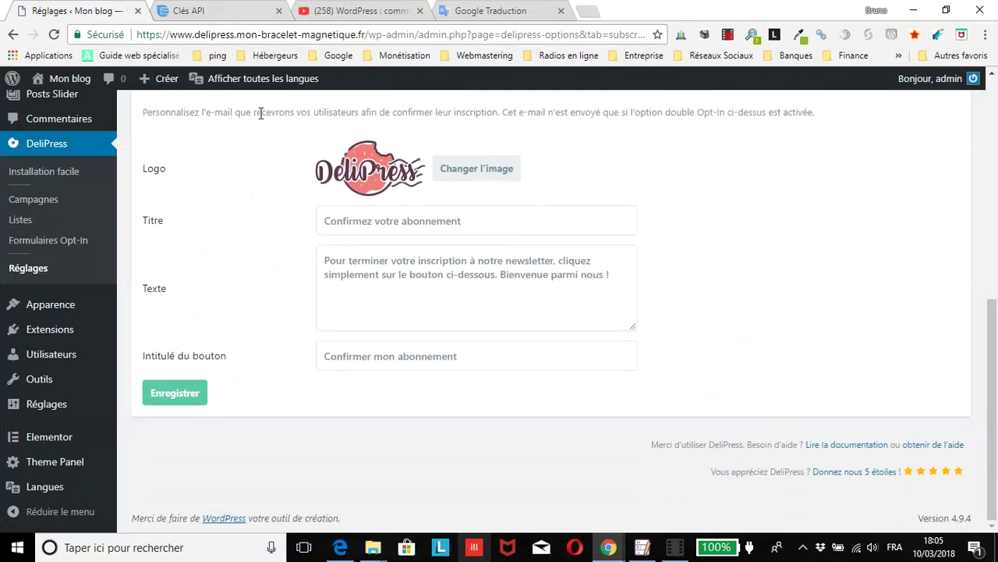
pyautogui.click(174, 394)
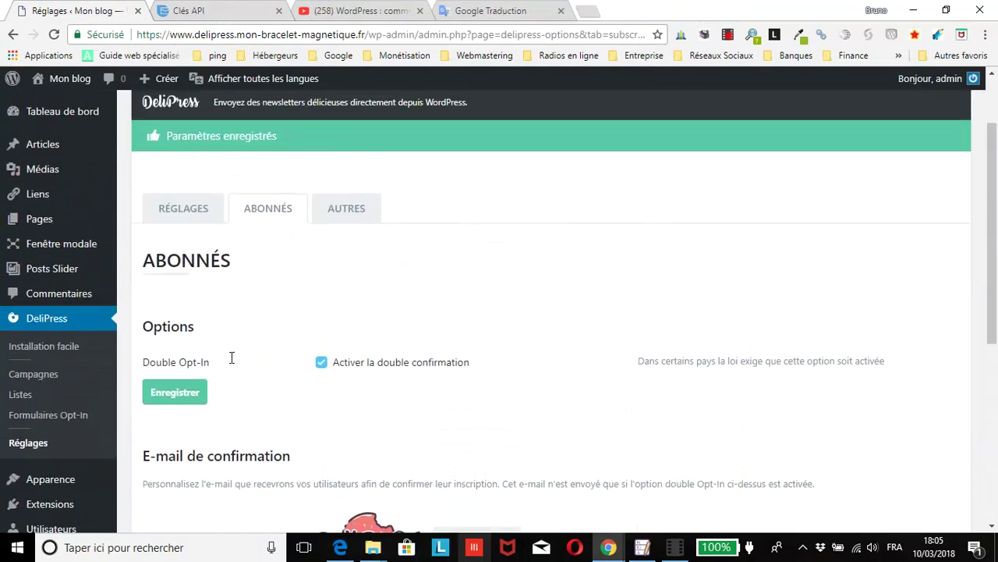
pyautogui.click(377, 277)
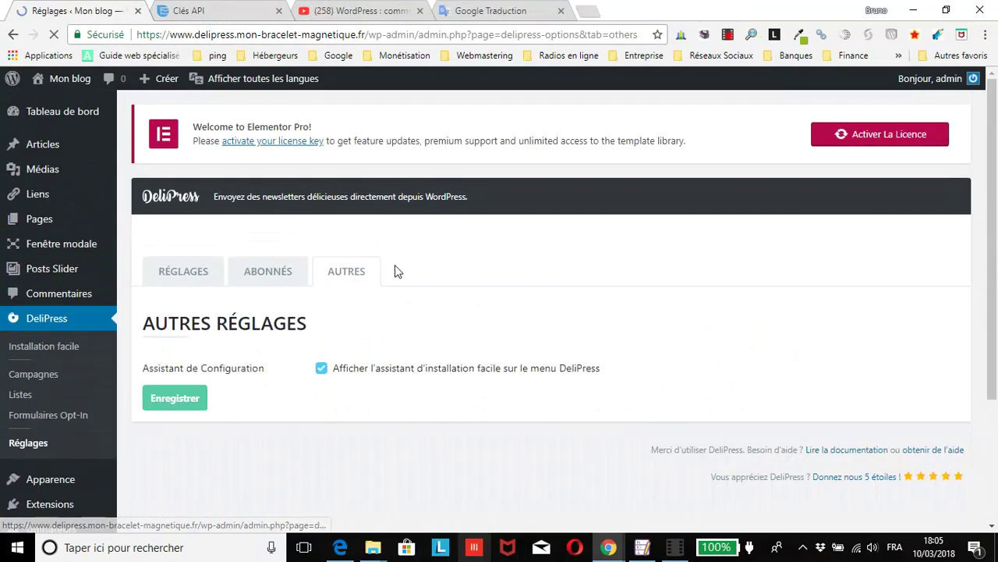
pyautogui.scroll(-2, 394, 270)
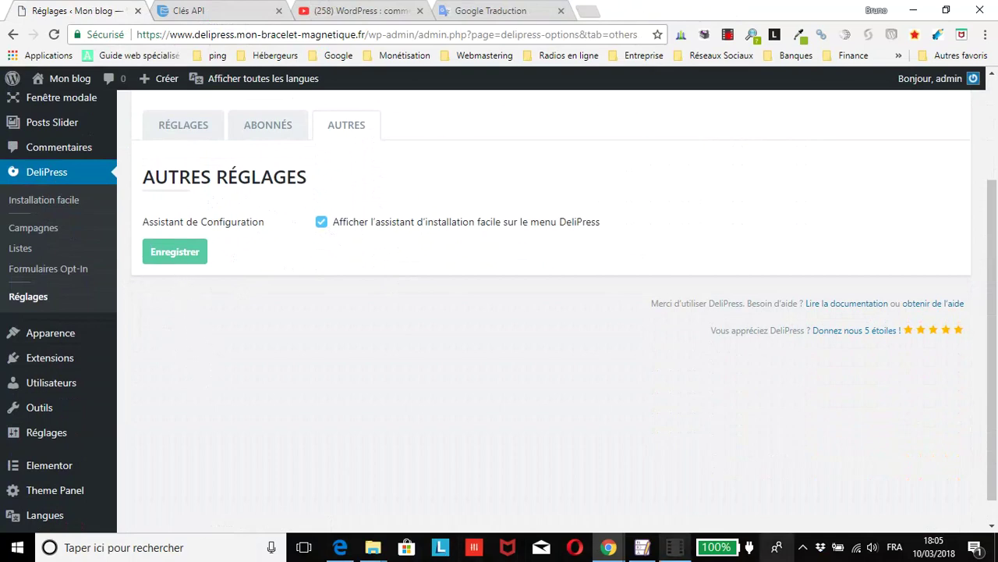
pyautogui.click(672, 550)
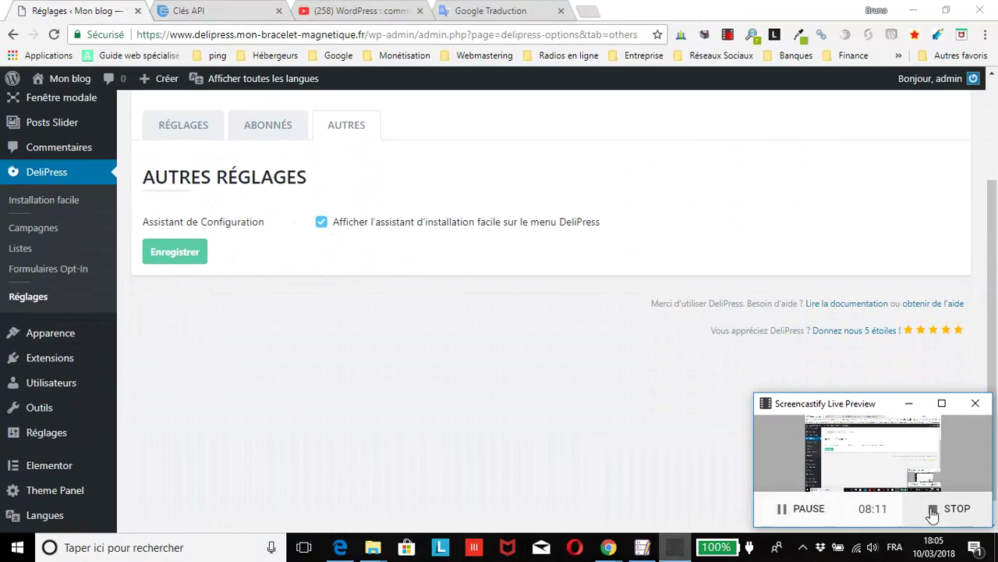